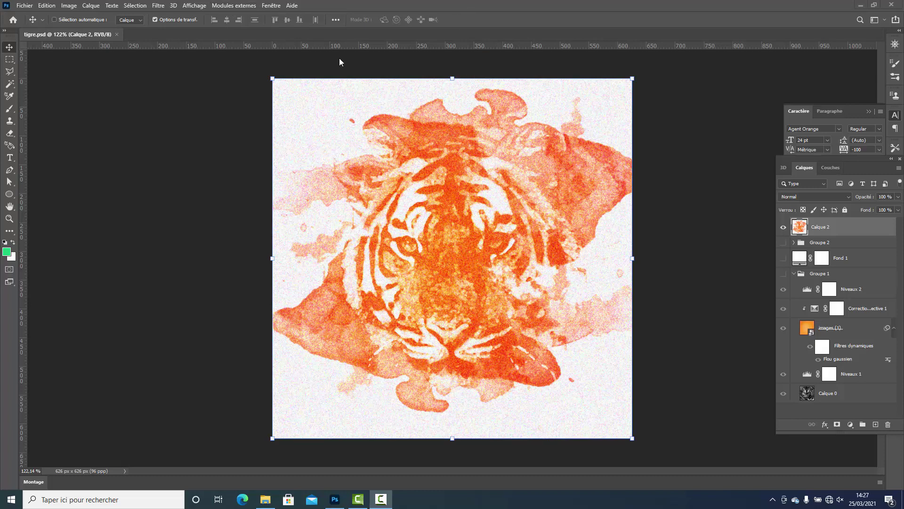
{"action": "left_click", "coordinate": [24, 7]}
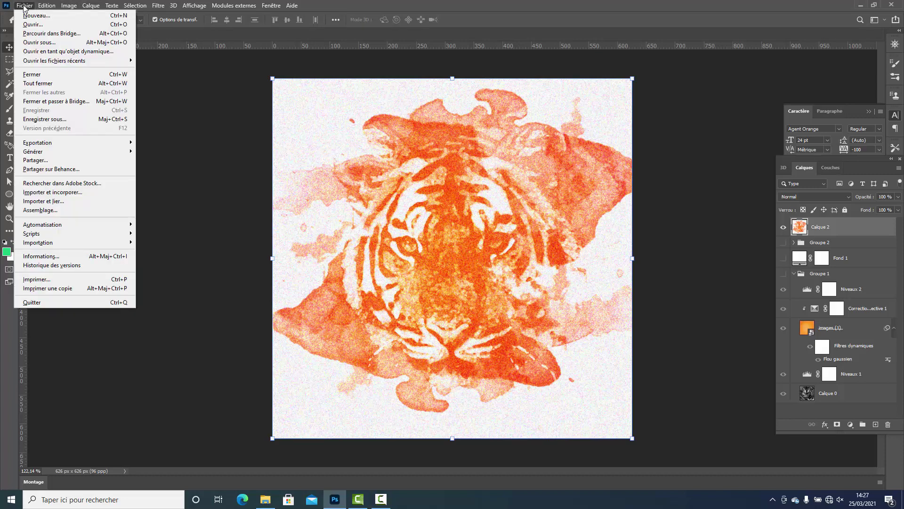
{"action": "left_click", "coordinate": [24, 7]}
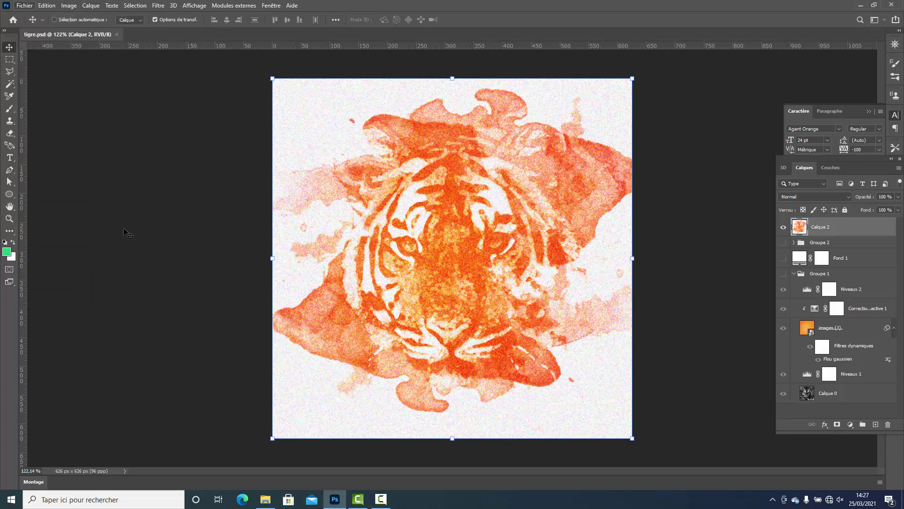
{"action": "left_click", "coordinate": [338, 503]}
{"action": "left_click", "coordinate": [339, 506]}
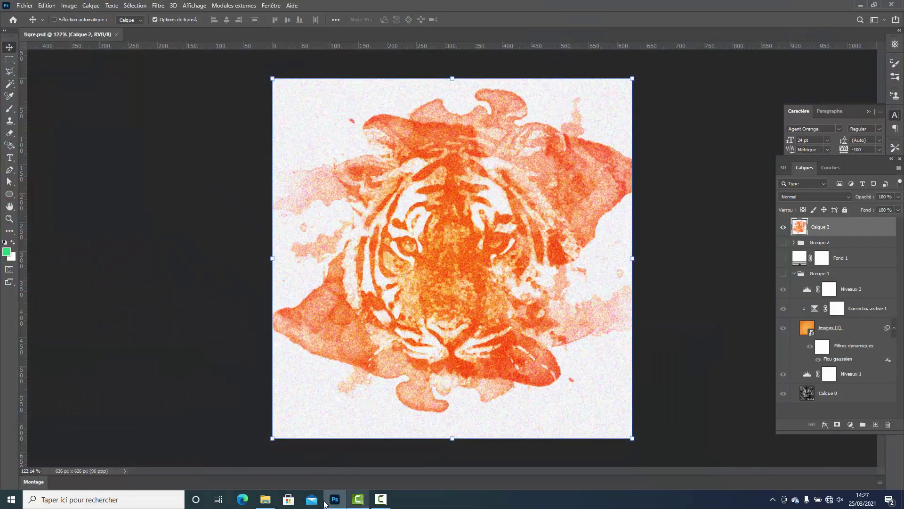
- Open the tiger photo tigre_42044-2755 from the water folder in Adobe Photoshop 2021
{"action": "left_click", "coordinate": [265, 499]}
{"action": "left_click", "coordinate": [517, 227]}
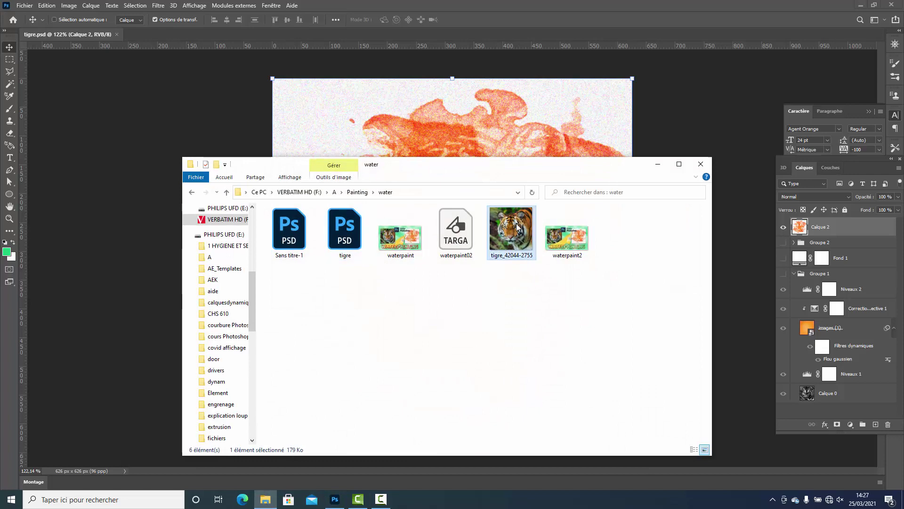
{"action": "right_click", "coordinate": [516, 227]}
{"action": "mouse_move", "coordinate": [560, 388]}
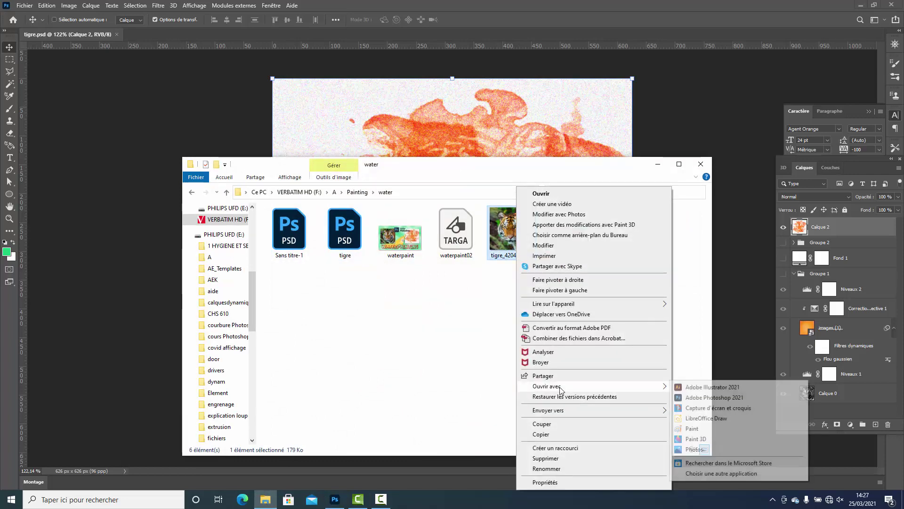
{"action": "left_click", "coordinate": [692, 397]}
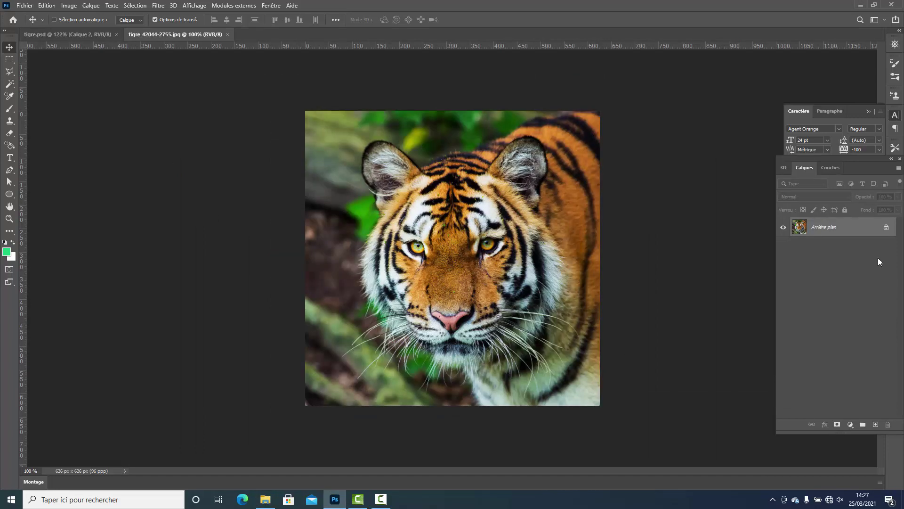
- Convert the tiger photo's locked background into the regular layer Calque 0 and desaturate it
{"action": "double_click", "coordinate": [849, 233]}
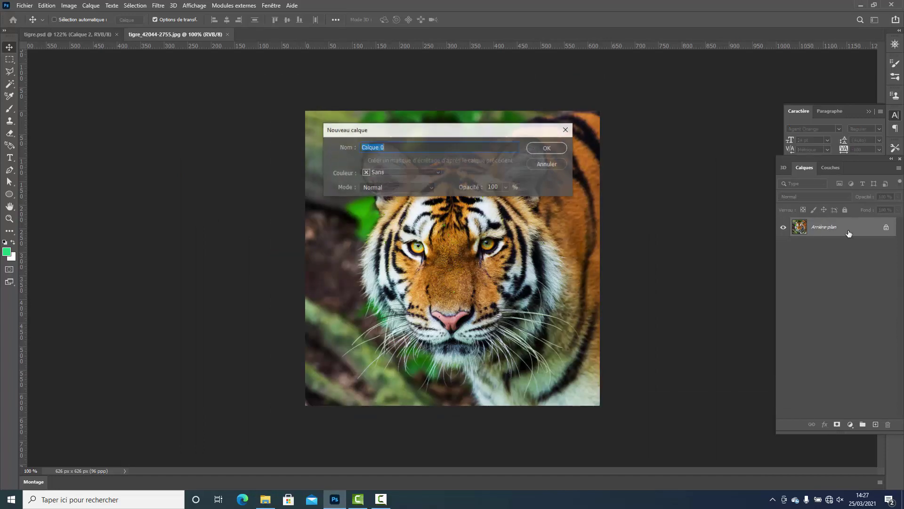
{"action": "left_click", "coordinate": [544, 147]}
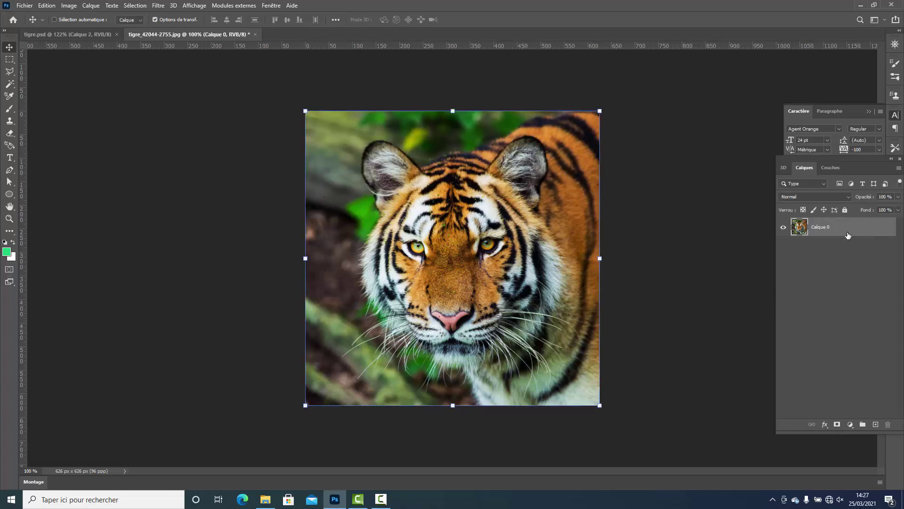
{"action": "left_click", "coordinate": [70, 7]}
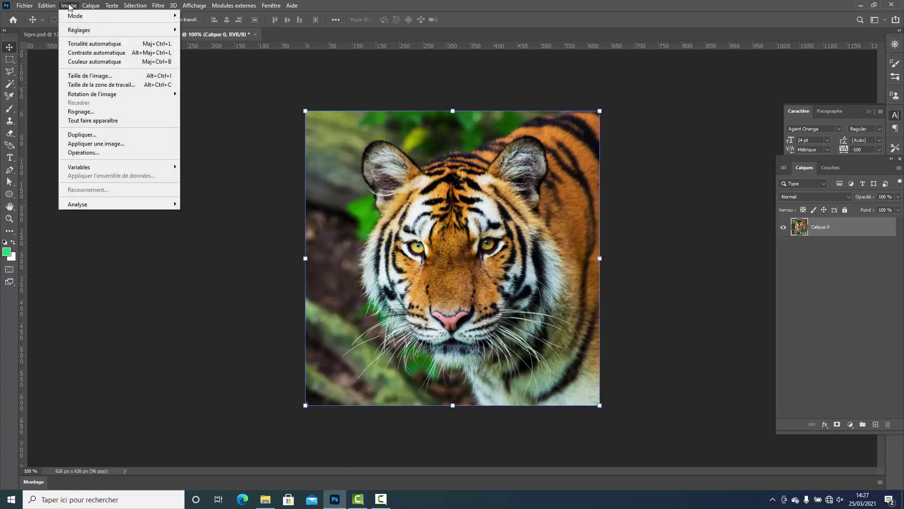
{"action": "mouse_move", "coordinate": [79, 30]}
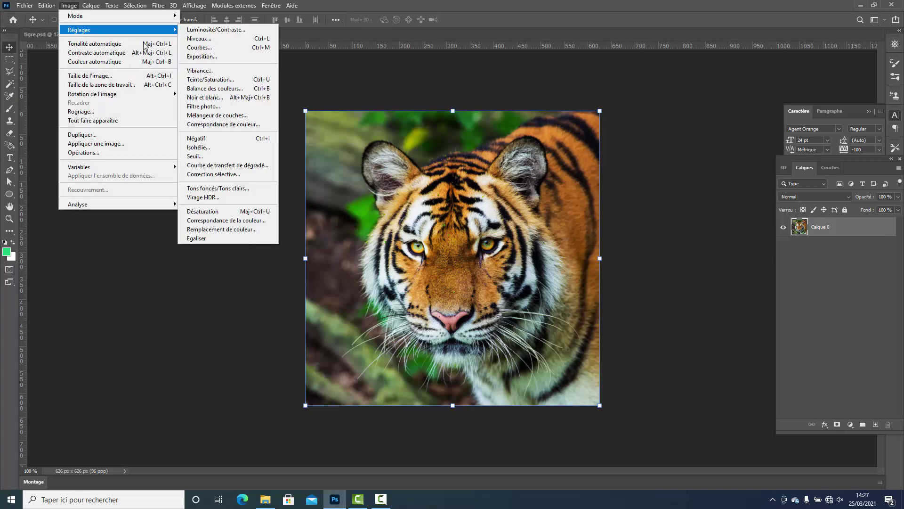
{"action": "left_click", "coordinate": [200, 212]}
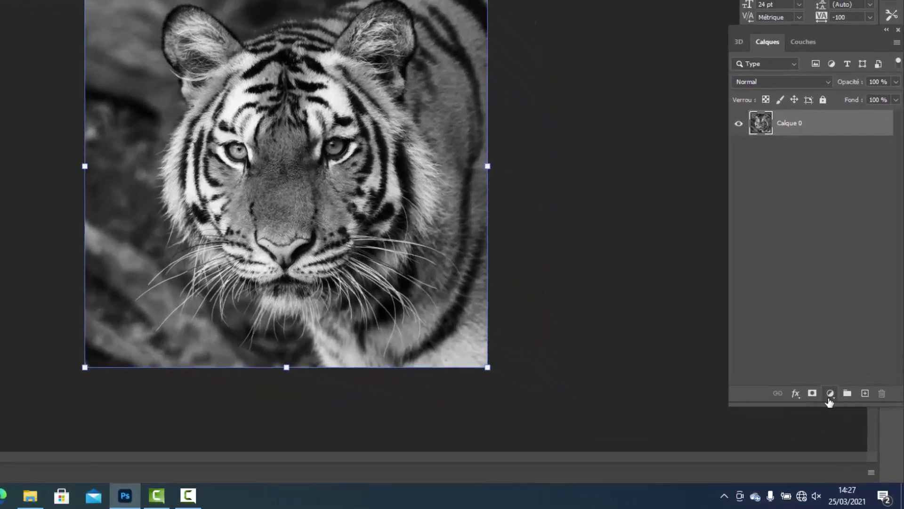
- Add a Levels adjustment layer with the midtone input at 0,84 and clip it to Calque 0
{"action": "left_click", "coordinate": [831, 394]}
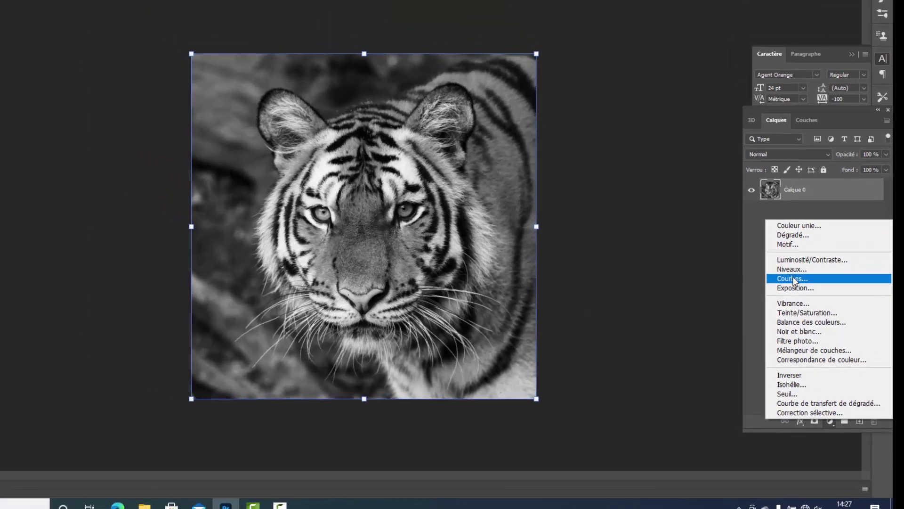
{"action": "left_click", "coordinate": [789, 216]}
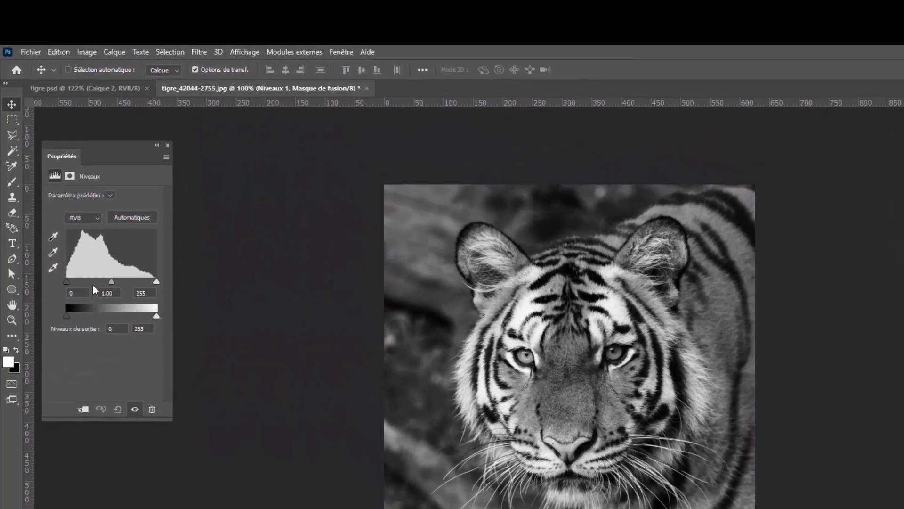
{"action": "left_click_drag", "start_coordinate": [111, 279], "coordinate": [117, 282]}
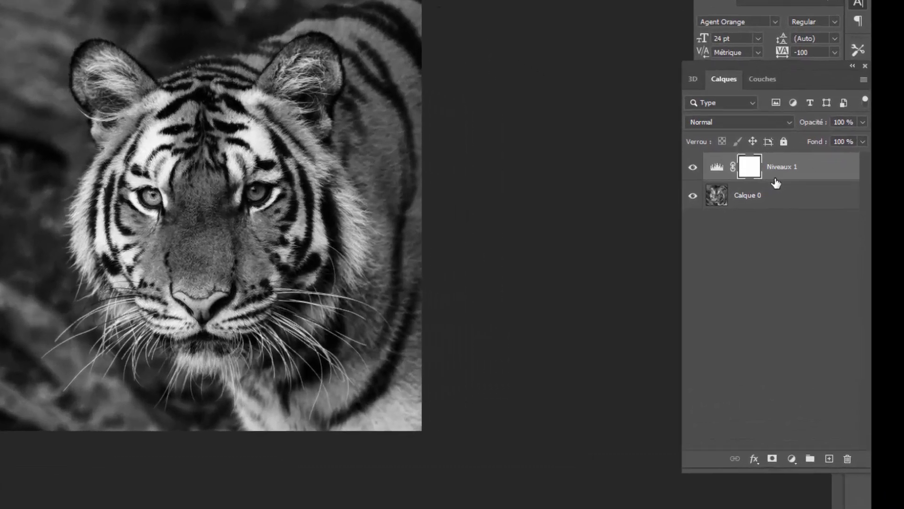
{"action": "key", "text": "alt"}
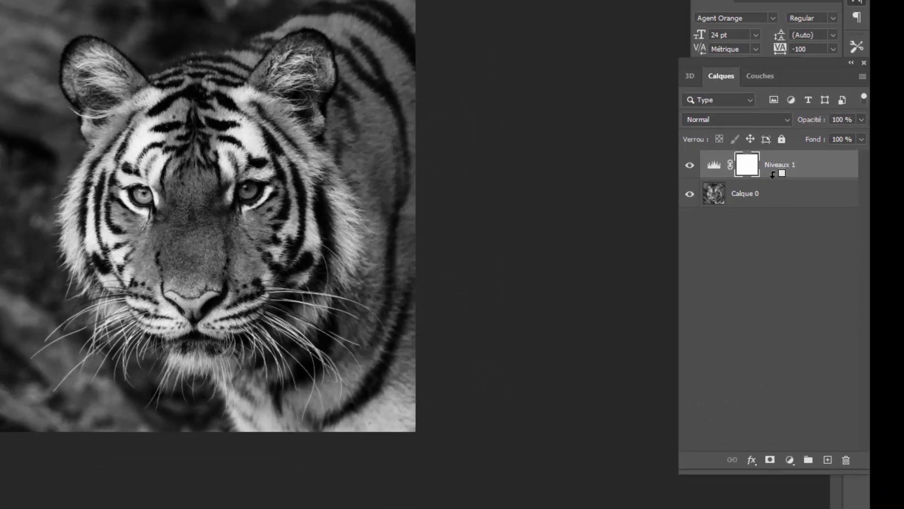
{"action": "left_click", "coordinate": [772, 175], "text": "alt"}
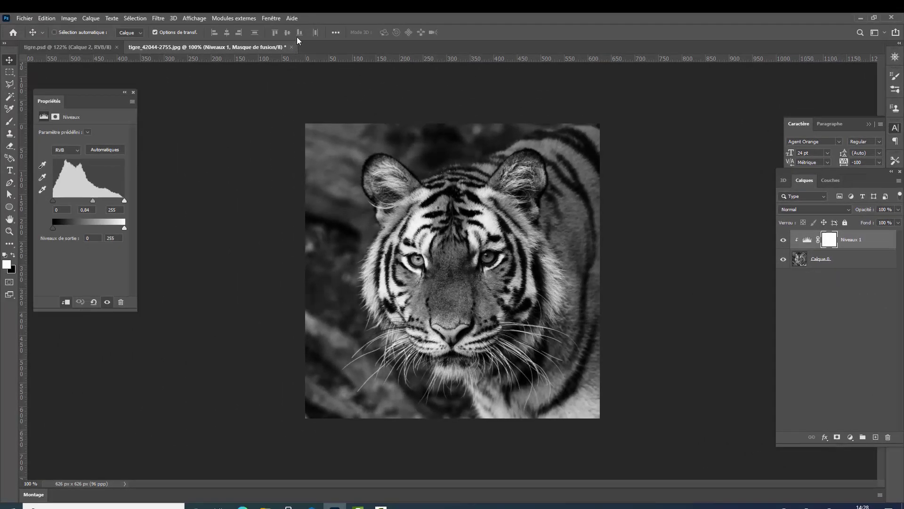
- Apply the Filter Gallery's Aquarelle effect to Calque 0 with Détail 12, Ombres 0 and Texture 1
{"action": "left_click", "coordinate": [822, 259]}
{"action": "left_click", "coordinate": [158, 19]}
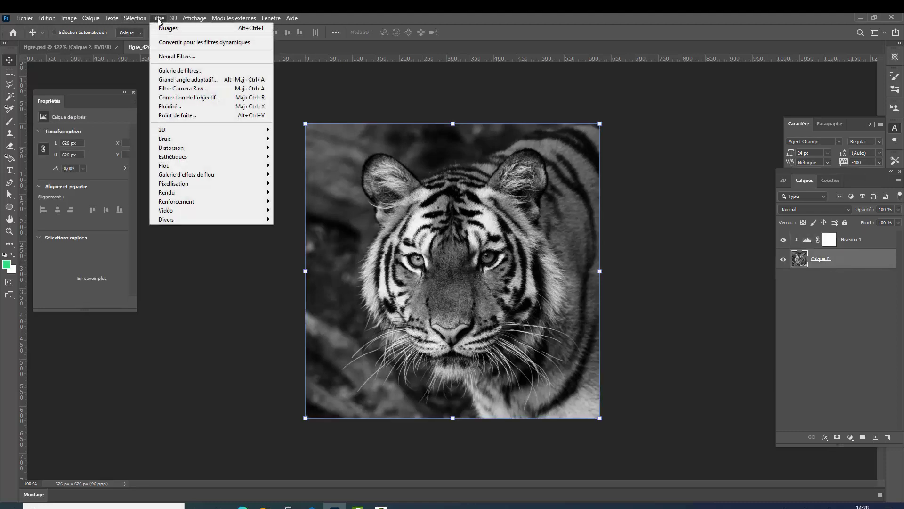
{"action": "left_click", "coordinate": [179, 70]}
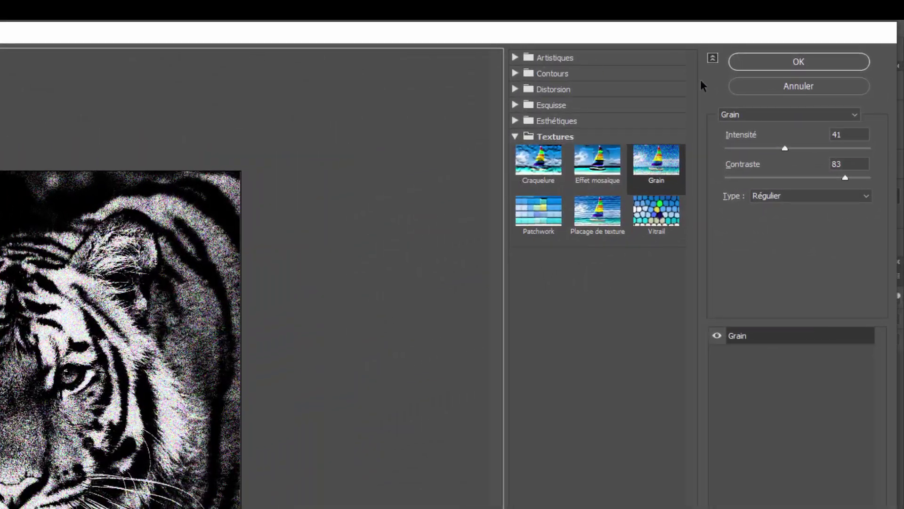
{"action": "left_click", "coordinate": [855, 115]}
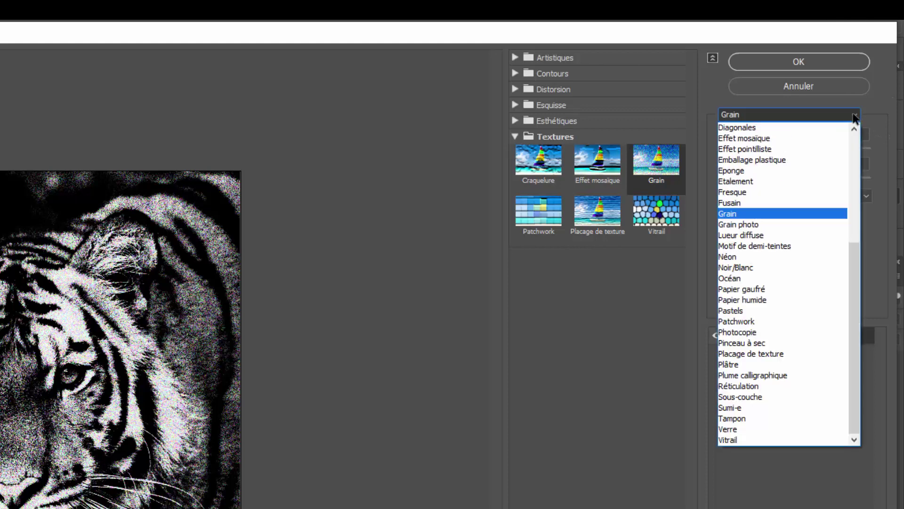
{"action": "left_click_drag", "start_coordinate": [851, 268], "coordinate": [859, 148]}
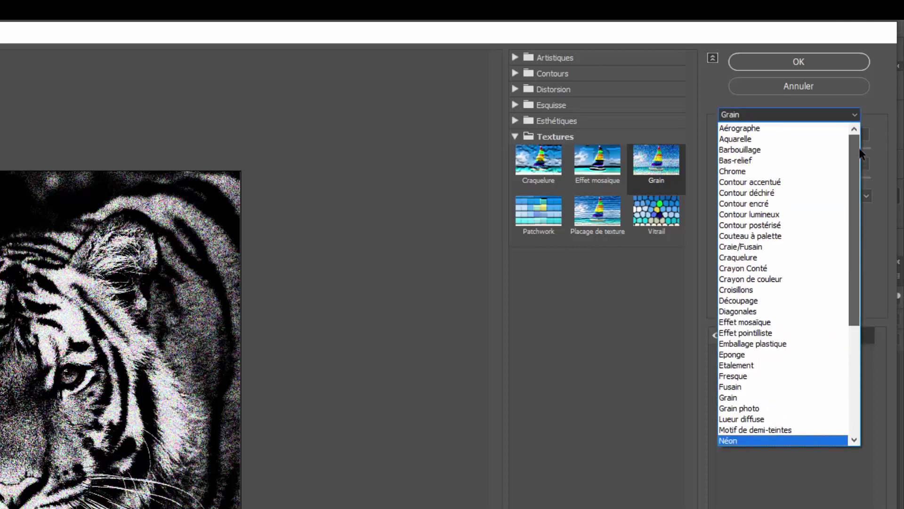
{"action": "left_click", "coordinate": [747, 139]}
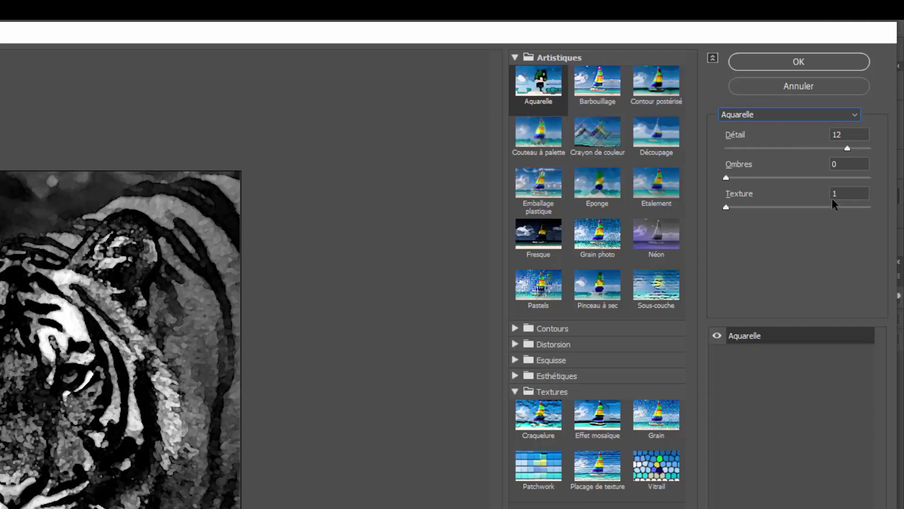
{"action": "left_click", "coordinate": [786, 64]}
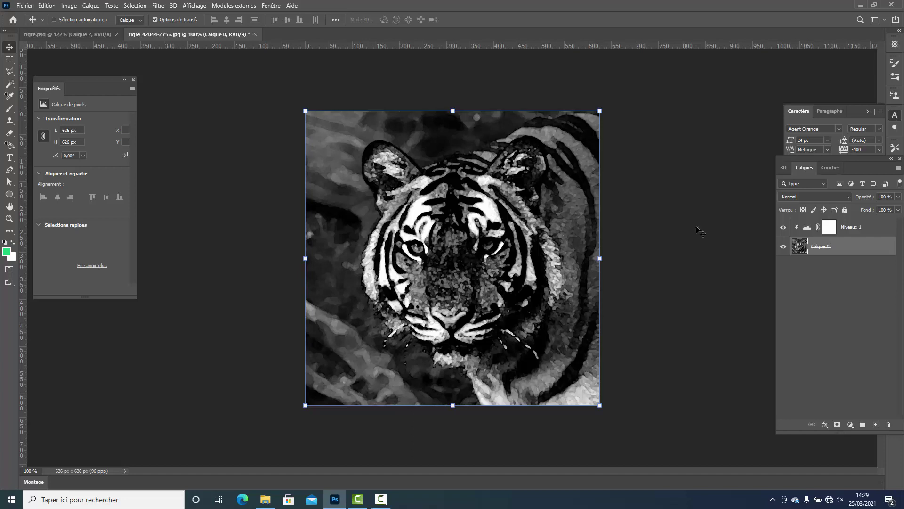
- Place the orange polygon picture images (1) from the folder Nouveau dossier (2) as an embedded object above Calque 0
{"action": "left_click", "coordinate": [24, 7]}
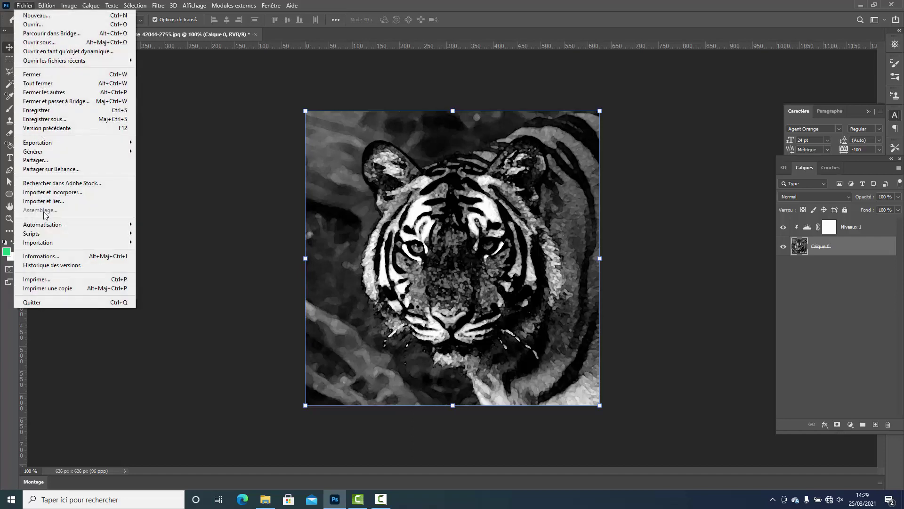
{"action": "left_click", "coordinate": [43, 192]}
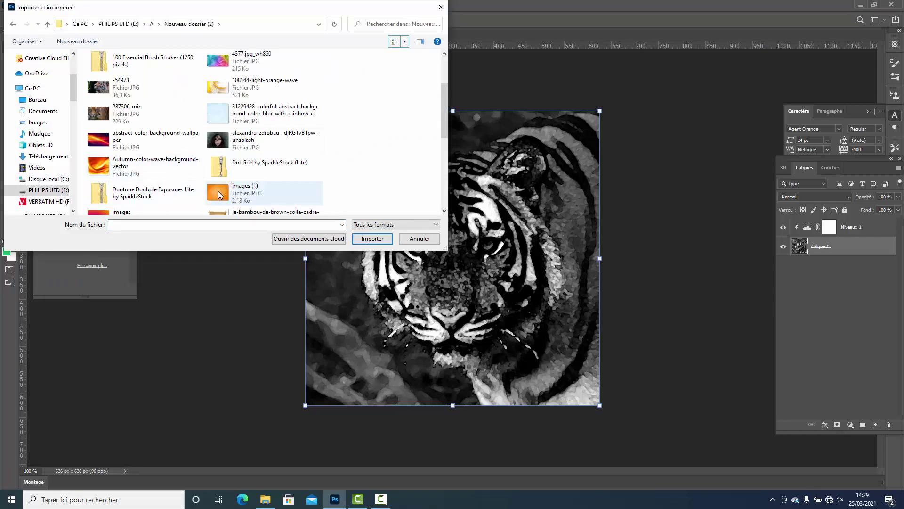
{"action": "left_click", "coordinate": [219, 191]}
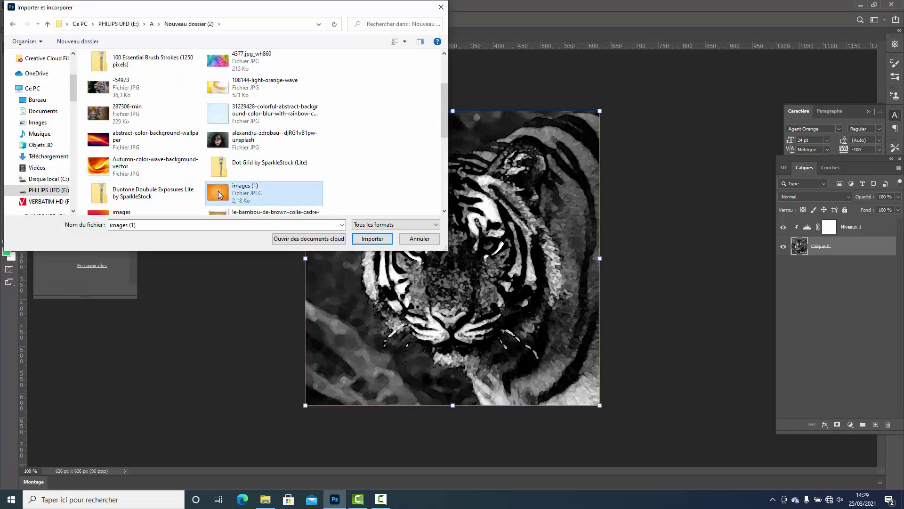
{"action": "left_click", "coordinate": [382, 241]}
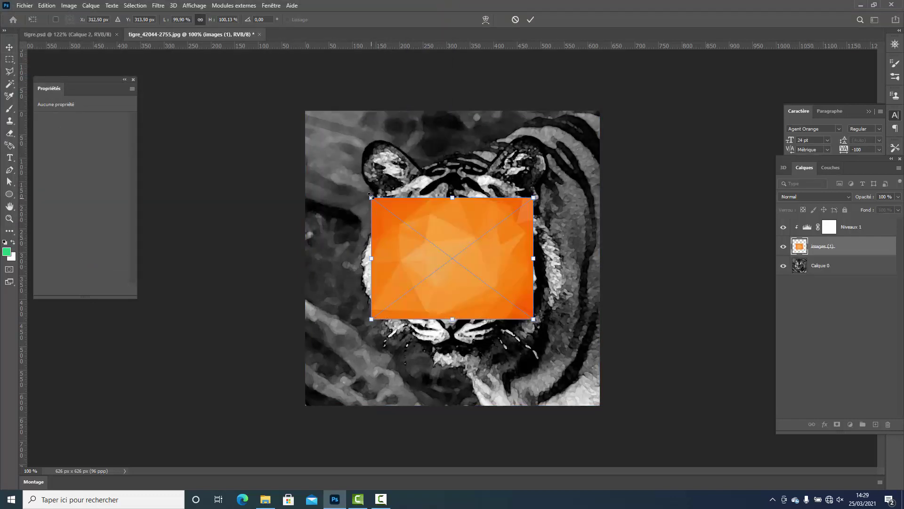
- Scale the placed orange image to about 247 % so that it covers the whole canvas
{"action": "left_click_drag", "start_coordinate": [370, 195], "coordinate": [298, 142]}
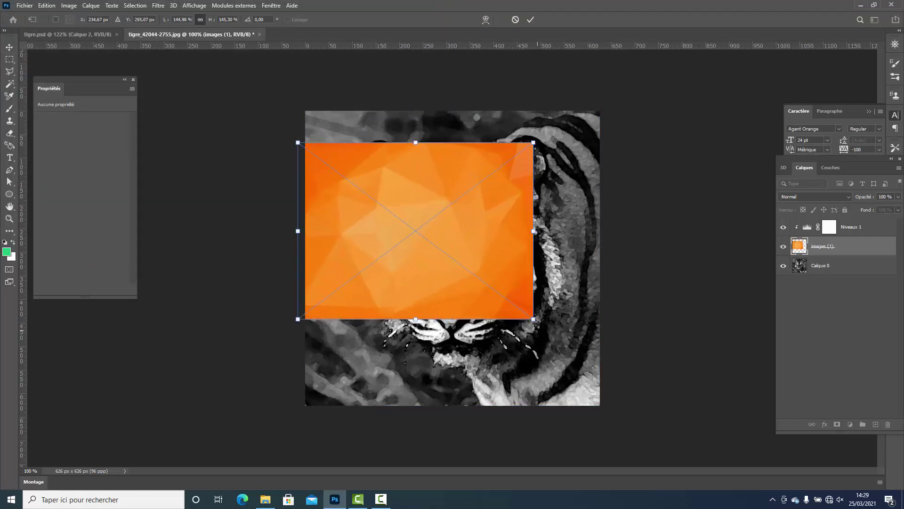
{"action": "left_click_drag", "start_coordinate": [535, 322], "coordinate": [606, 373]}
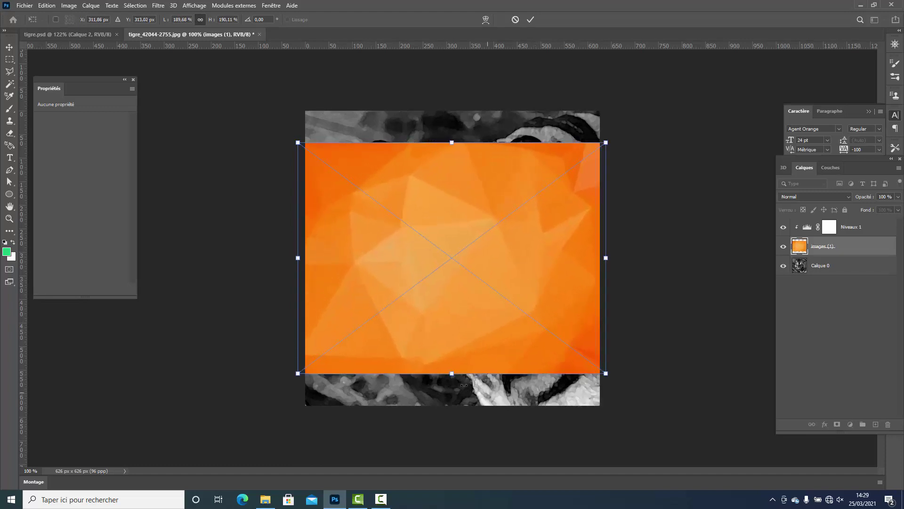
{"action": "left_click_drag", "start_coordinate": [450, 373], "coordinate": [451, 404]}
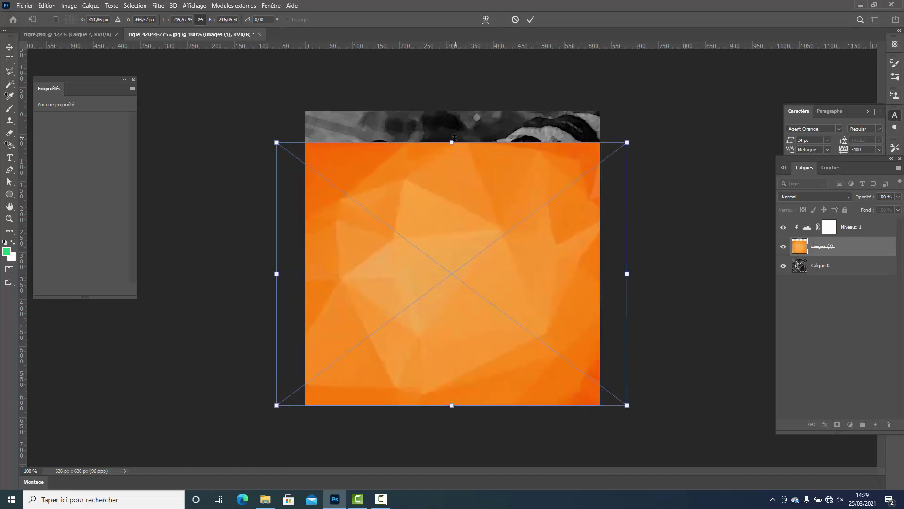
{"action": "left_click_drag", "start_coordinate": [452, 141], "coordinate": [452, 104]}
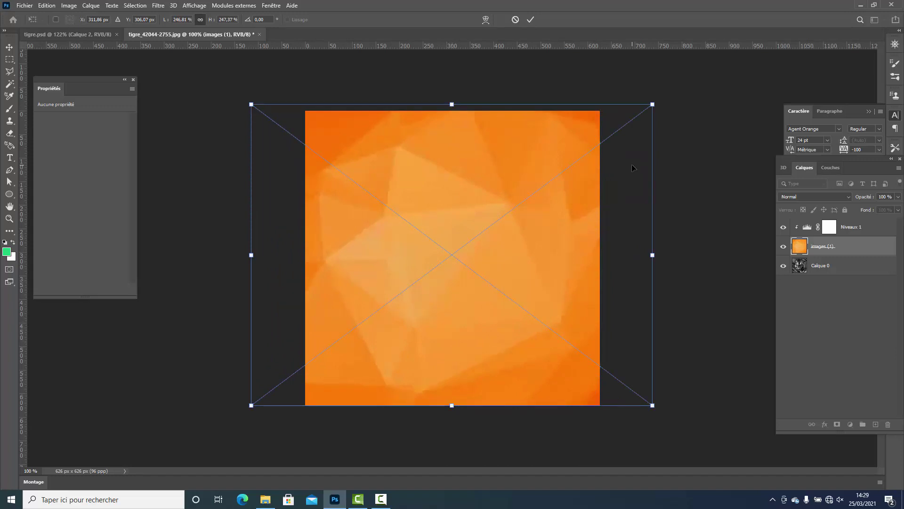
{"action": "left_click", "coordinate": [530, 20]}
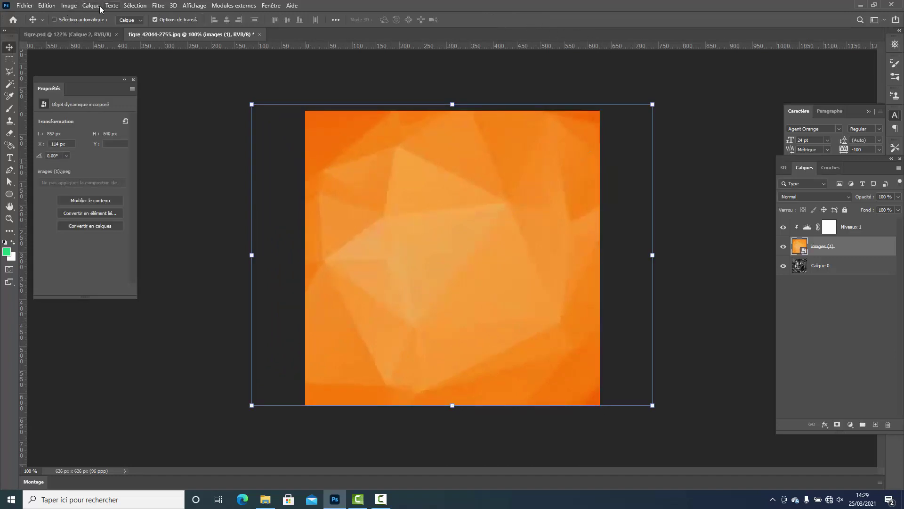
- Apply a Gaussian blur with a 20,8-pixel radius to the orange image layer
{"action": "left_click", "coordinate": [157, 6]}
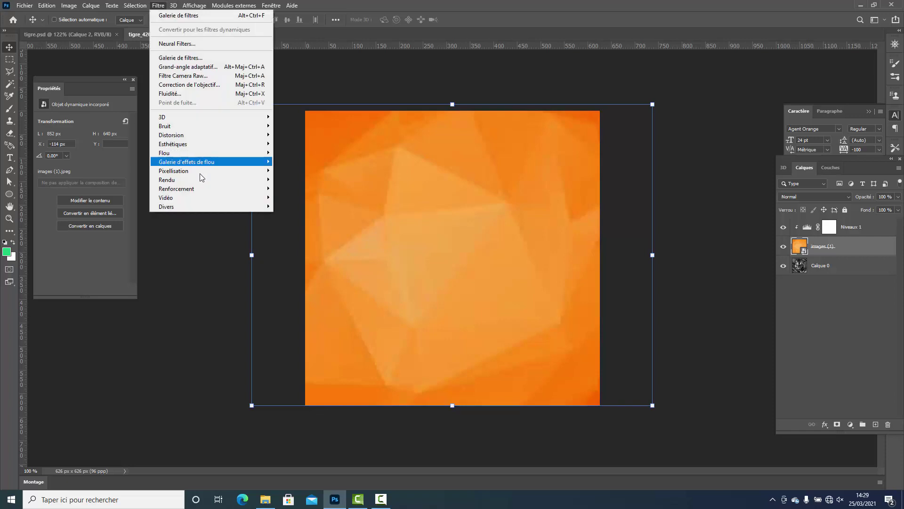
{"action": "mouse_move", "coordinate": [200, 157]}
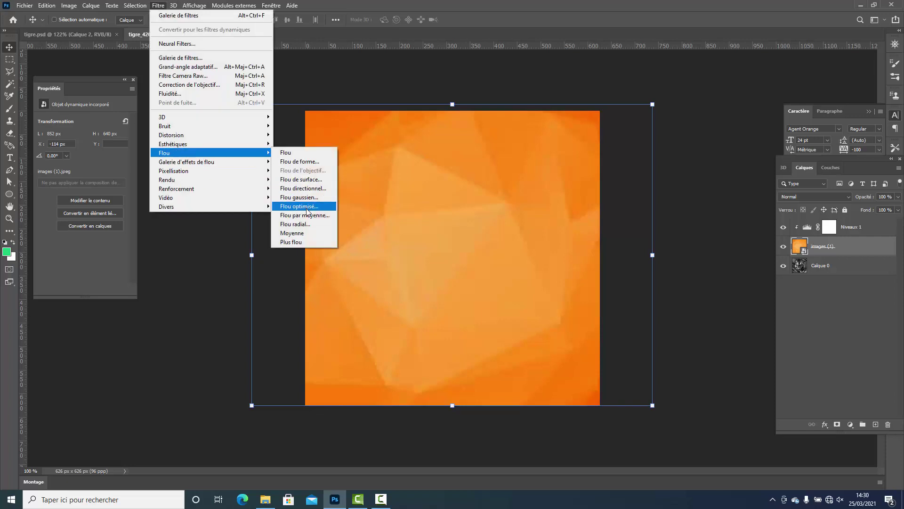
{"action": "left_click", "coordinate": [305, 198]}
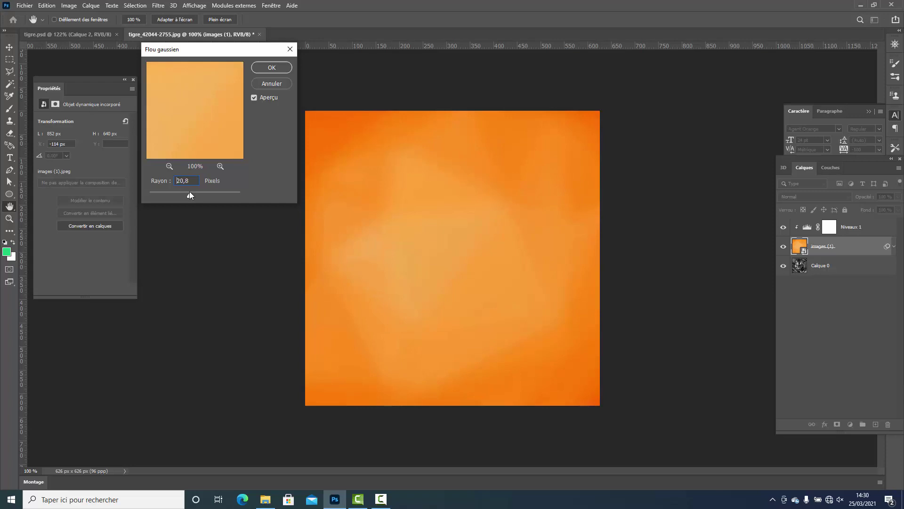
{"action": "left_click", "coordinate": [268, 68]}
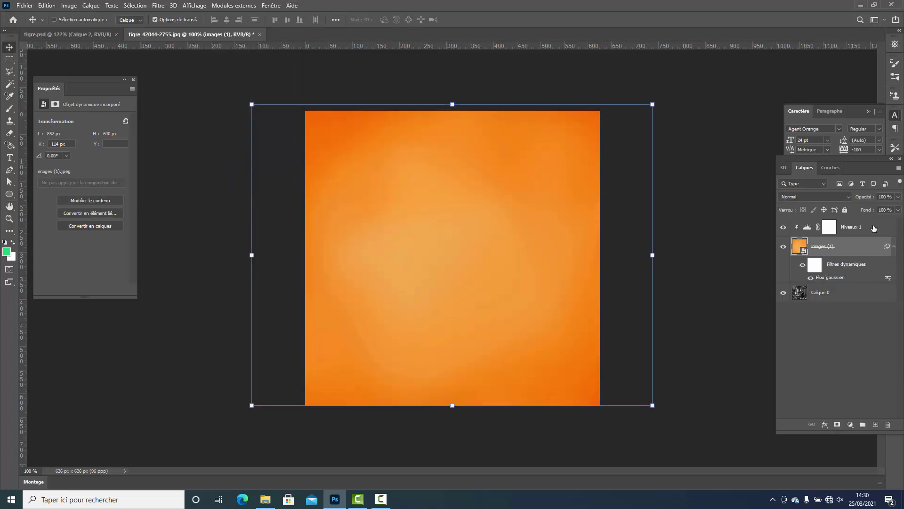
- Set the orange image layer's blend mode to Superposition
{"action": "left_click", "coordinate": [847, 198]}
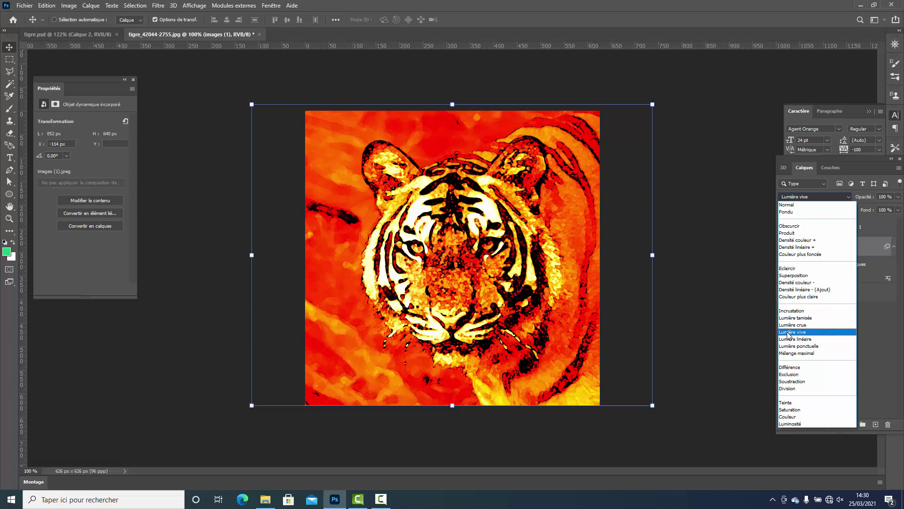
{"action": "left_click", "coordinate": [788, 276]}
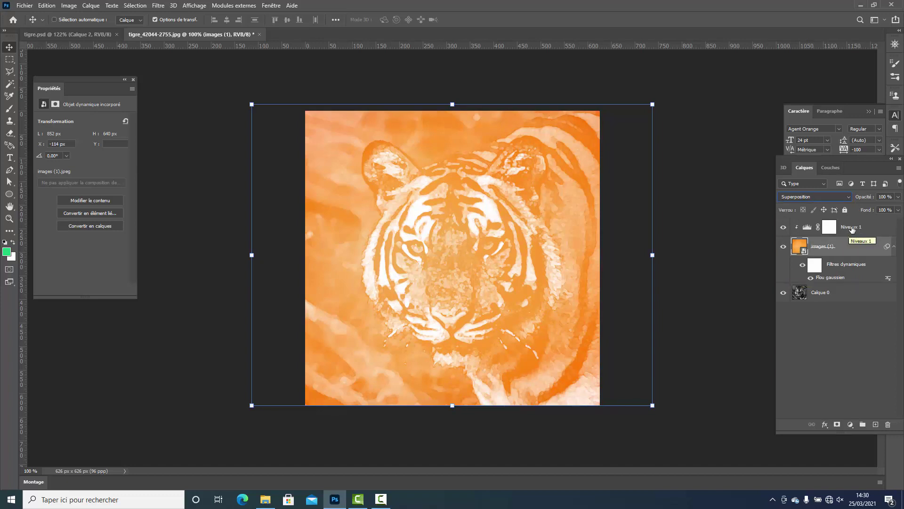
- Move the Niveaux 1 adjustment beneath the orange image layer and clip it to Calque 0
{"action": "left_click_drag", "start_coordinate": [852, 229], "coordinate": [849, 279]}
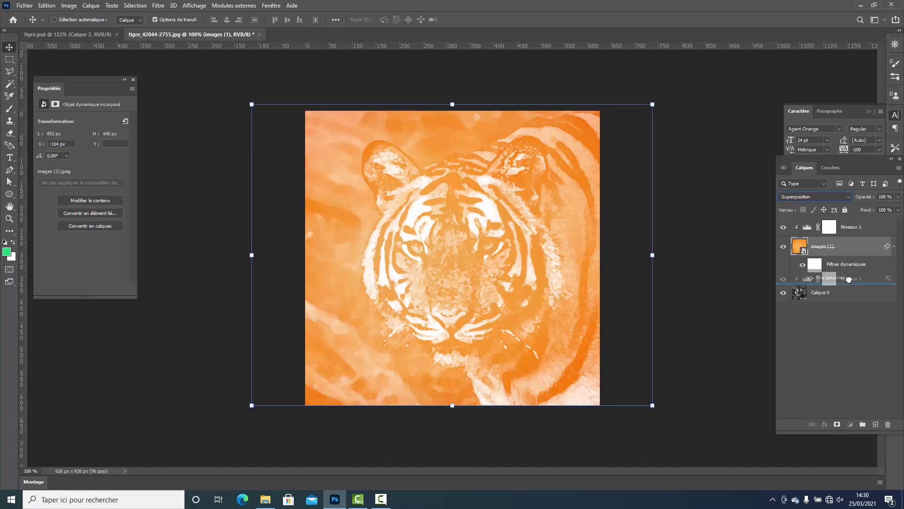
{"action": "left_click_drag", "start_coordinate": [849, 279], "coordinate": [849, 278]}
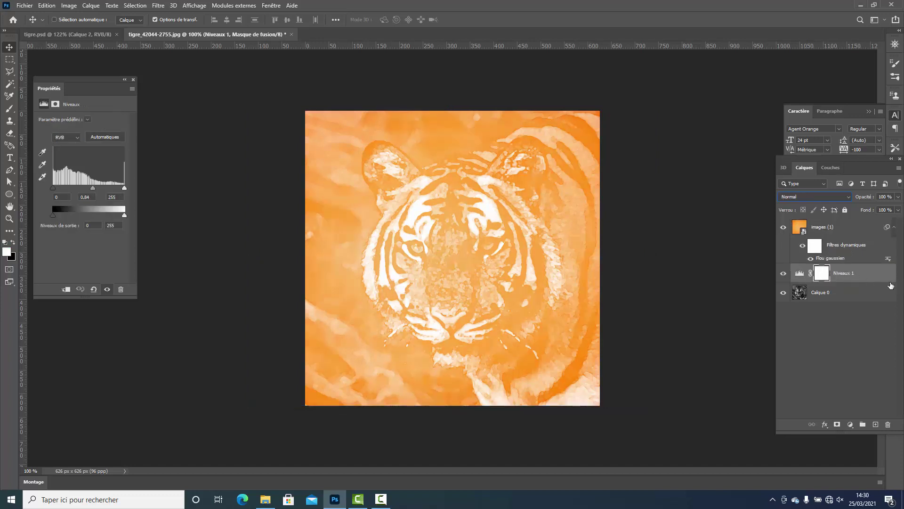
{"action": "left_click_drag", "start_coordinate": [853, 296], "coordinate": [849, 281]}
{"action": "left_click", "coordinate": [850, 280], "text": "alt"}
{"action": "key", "text": "shift+alt+o"}
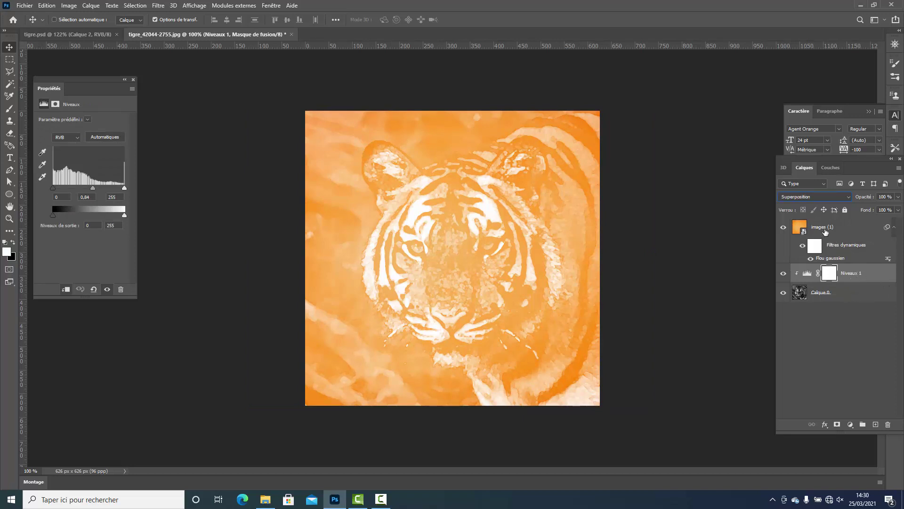
- Add a Correction sélective adjustment above the orange image layer and set Noir to +58 % for the Gris
{"action": "left_click", "coordinate": [826, 231]}
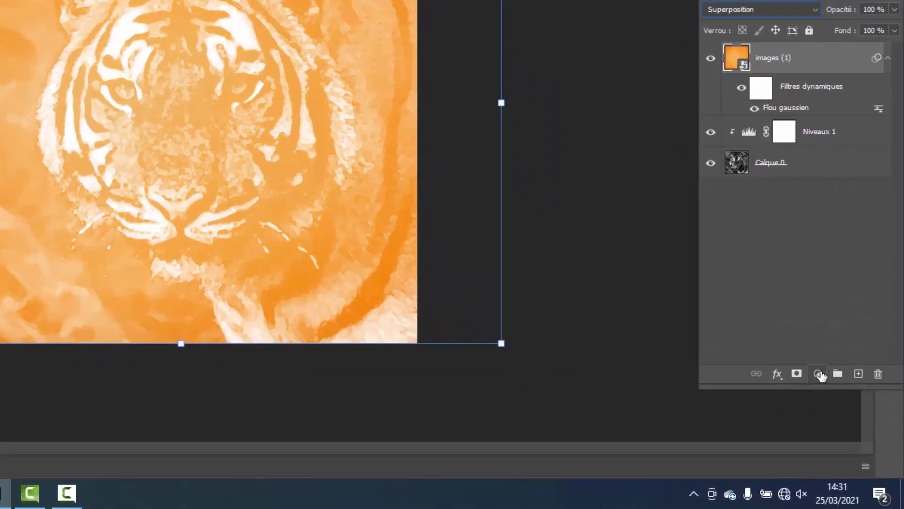
{"action": "left_click", "coordinate": [819, 374]}
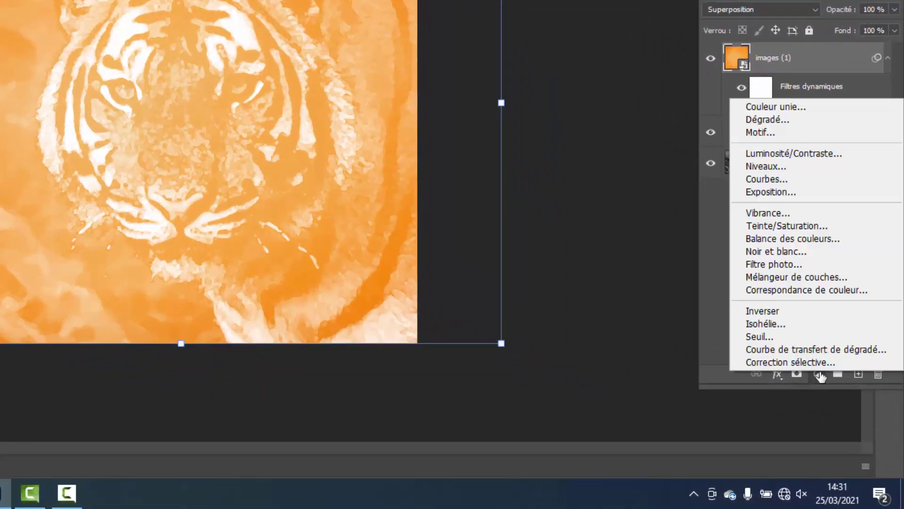
{"action": "left_click", "coordinate": [790, 361]}
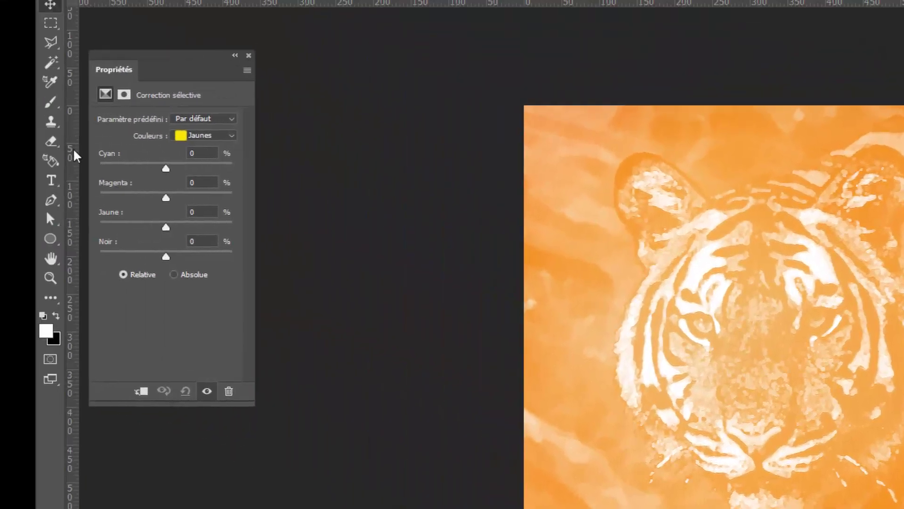
{"action": "left_click", "coordinate": [232, 135]}
{"action": "left_click", "coordinate": [205, 237]}
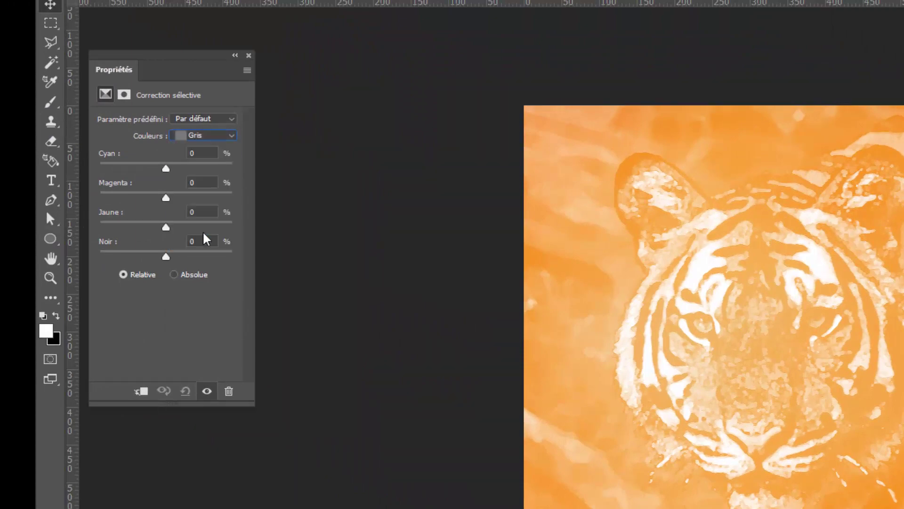
{"action": "left_click_drag", "start_coordinate": [165, 256], "coordinate": [206, 261]}
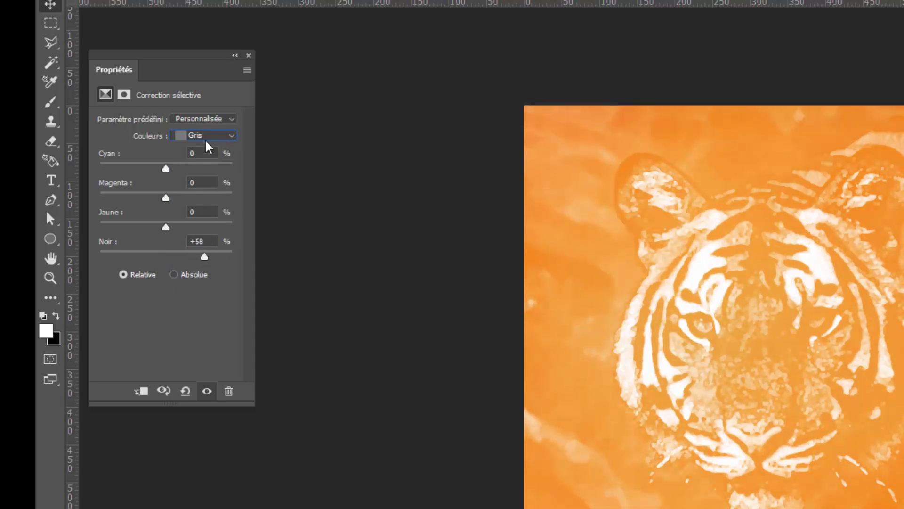
- Set the Jaunes in the selective colour correction to Jaune +31 % and Magenta +76 %, and raise Cyan slightly
{"action": "left_click", "coordinate": [230, 136]}
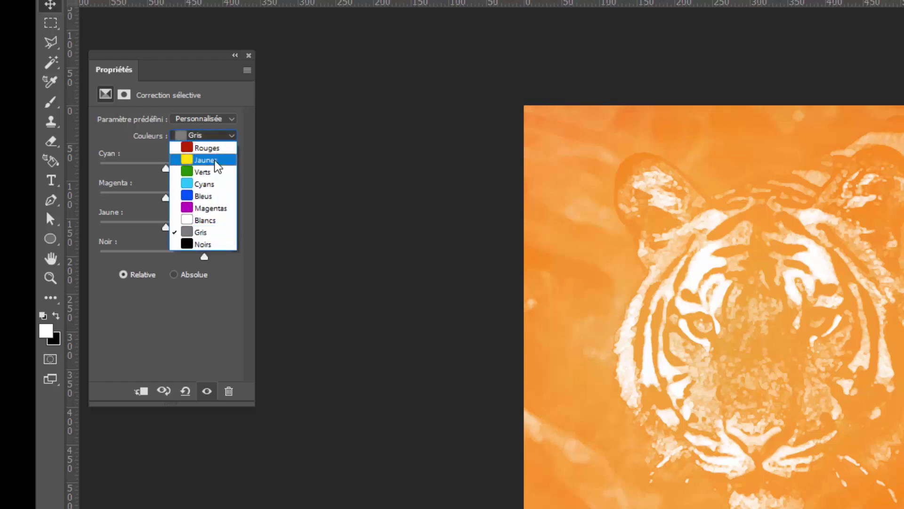
{"action": "left_click", "coordinate": [216, 162]}
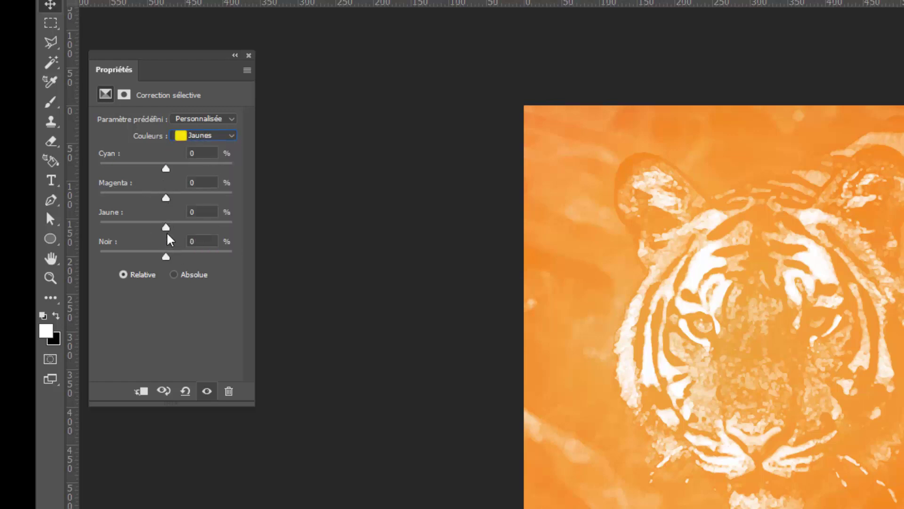
{"action": "left_click_drag", "start_coordinate": [166, 228], "coordinate": [186, 226]}
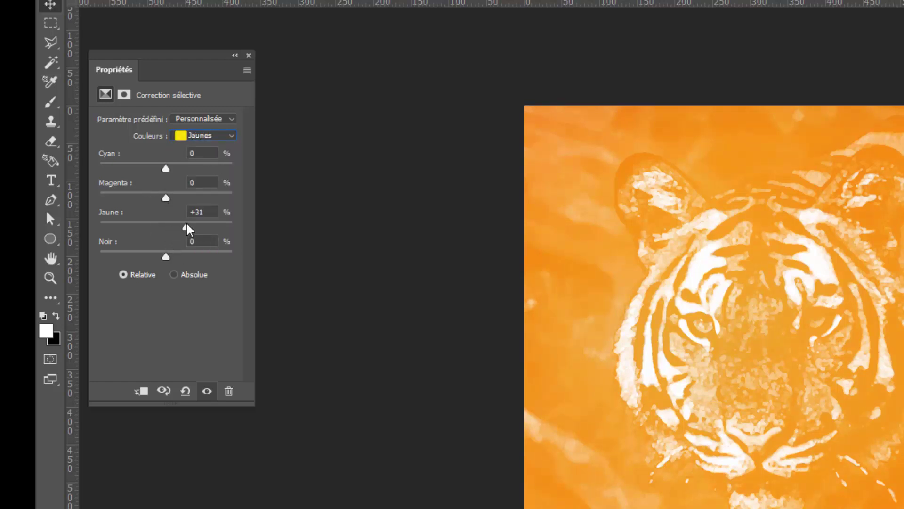
{"action": "left_click_drag", "start_coordinate": [166, 198], "coordinate": [217, 202]}
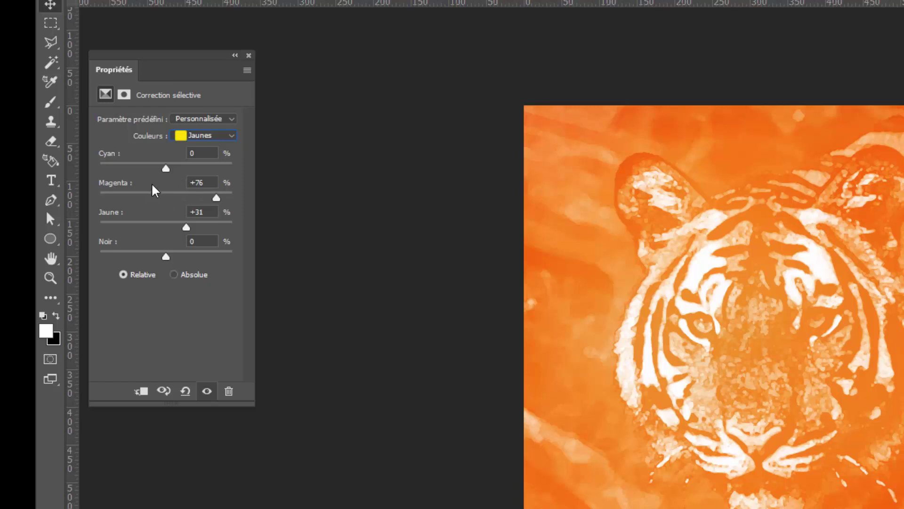
{"action": "mouse_move", "coordinate": [166, 169]}
{"action": "left_mouse_down"}
{"action": "mouse_move", "coordinate": [123, 166]}
{"action": "mouse_move", "coordinate": [213, 167]}
{"action": "mouse_move", "coordinate": [142, 163]}
{"action": "mouse_move", "coordinate": [170, 163]}
{"action": "left_mouse_up"}
- Set Noir to +33 % for the Rouges and clip the selective colour correction to the orange image layer
{"action": "left_click", "coordinate": [232, 137]}
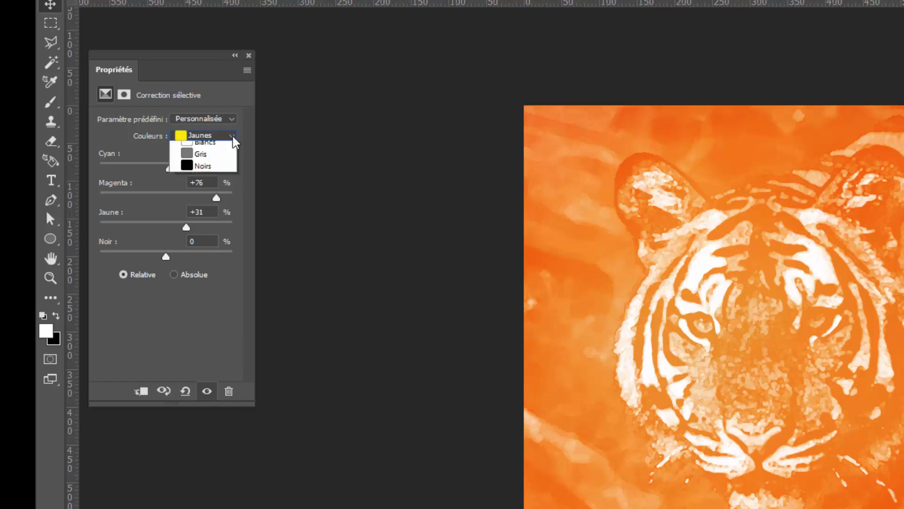
{"action": "left_click", "coordinate": [206, 147]}
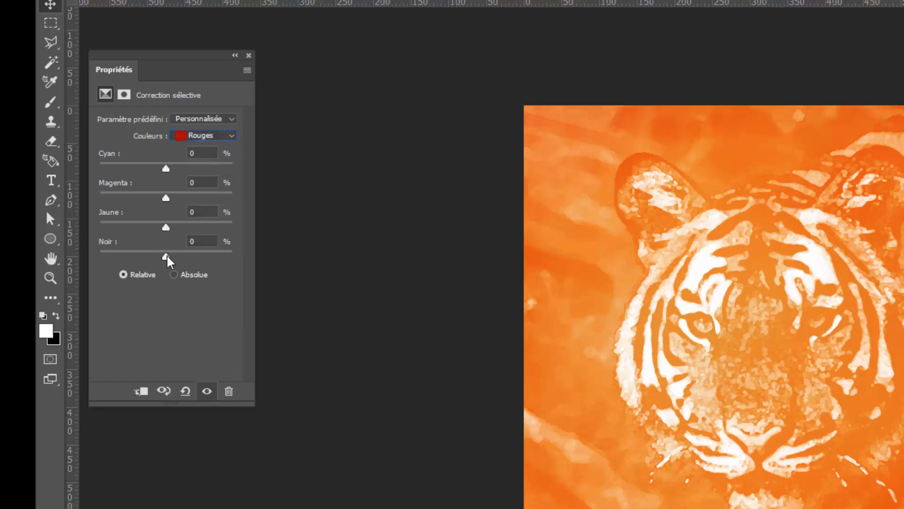
{"action": "left_click_drag", "start_coordinate": [168, 257], "coordinate": [189, 258]}
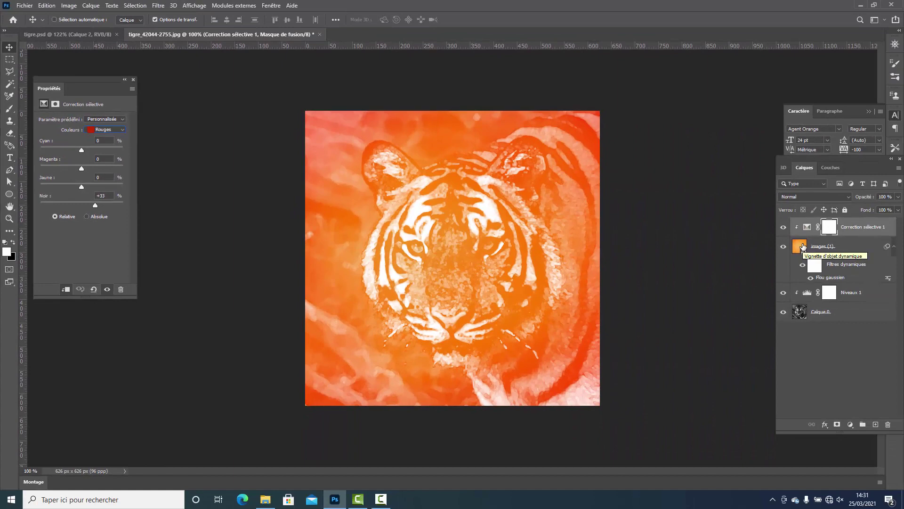
{"action": "left_click", "coordinate": [134, 79]}
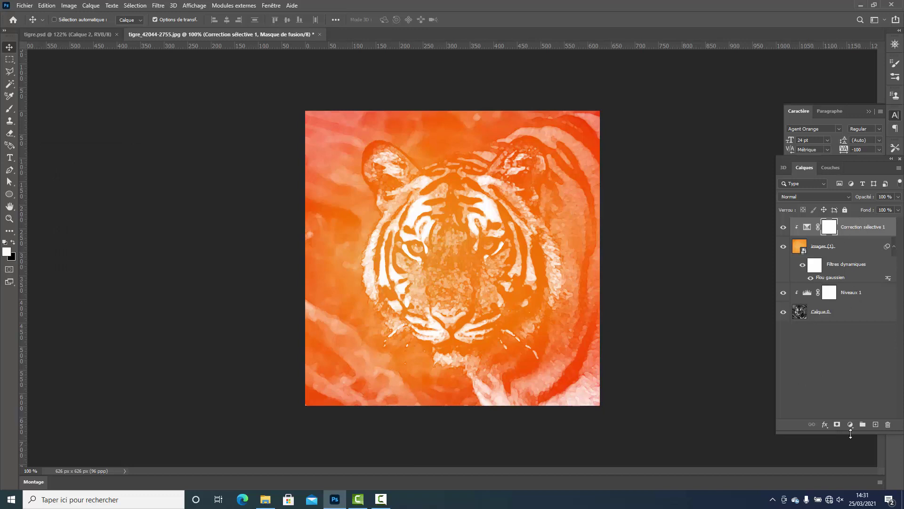
- Add a clipped Niveaux adjustment directly above the orange image layer, beneath the selective colour correction
{"action": "left_click", "coordinate": [850, 425]}
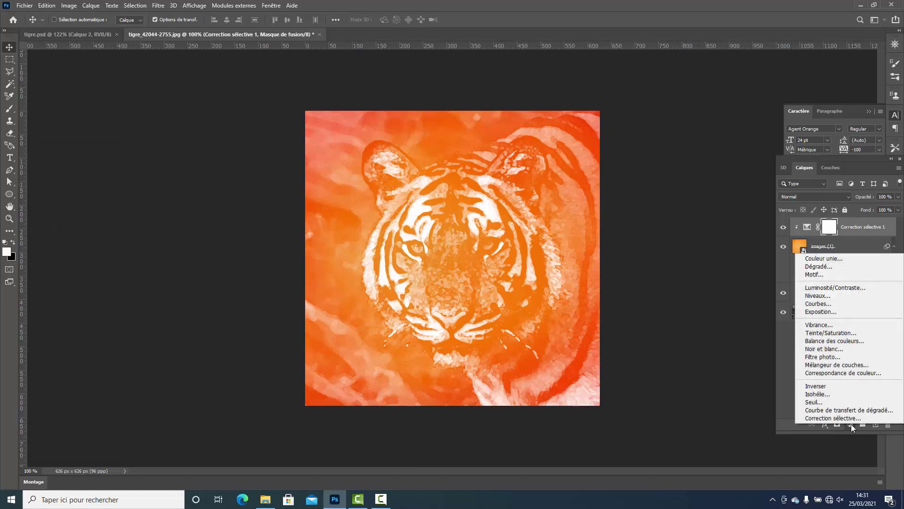
{"action": "left_click", "coordinate": [822, 243]}
{"action": "left_click", "coordinate": [822, 252]}
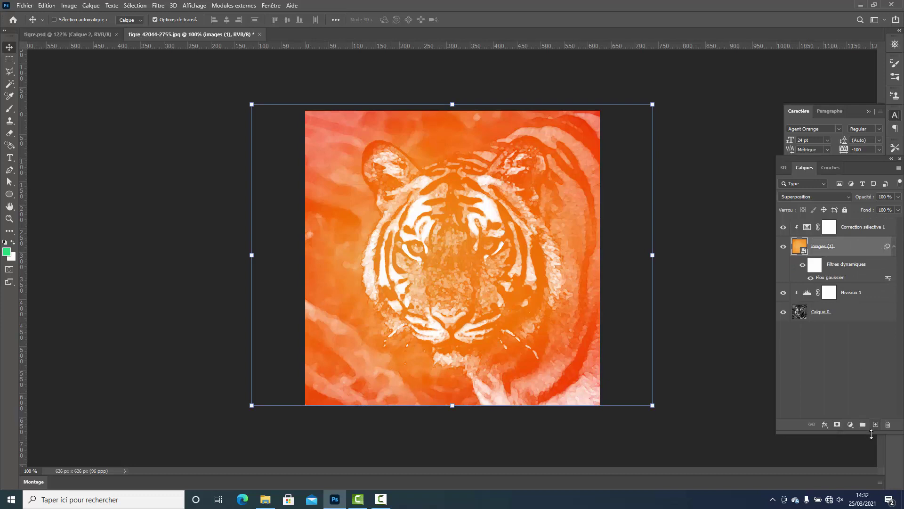
{"action": "left_click", "coordinate": [850, 425]}
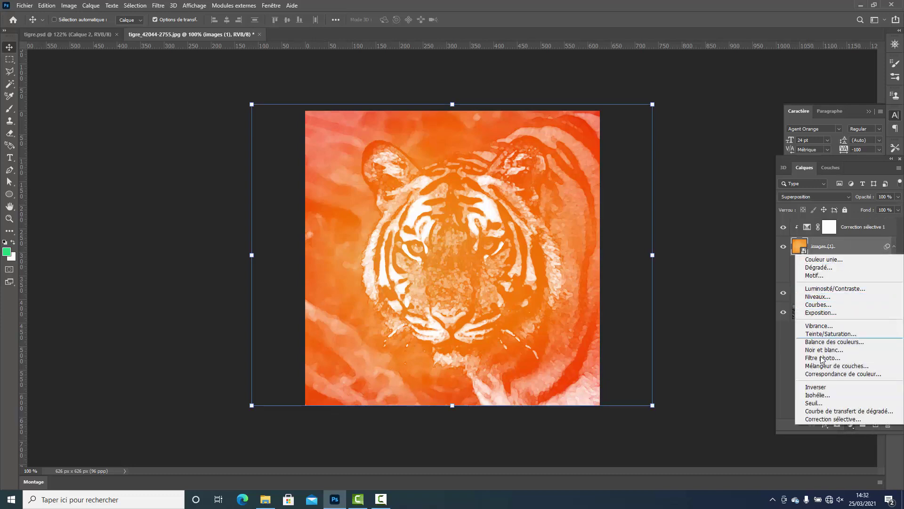
{"action": "left_click", "coordinate": [831, 297]}
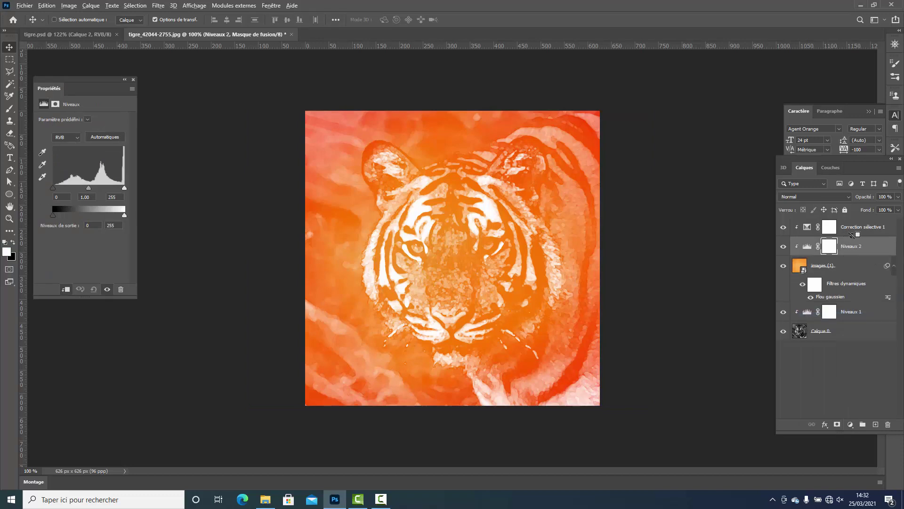
{"action": "left_click", "coordinate": [853, 234], "text": "alt"}
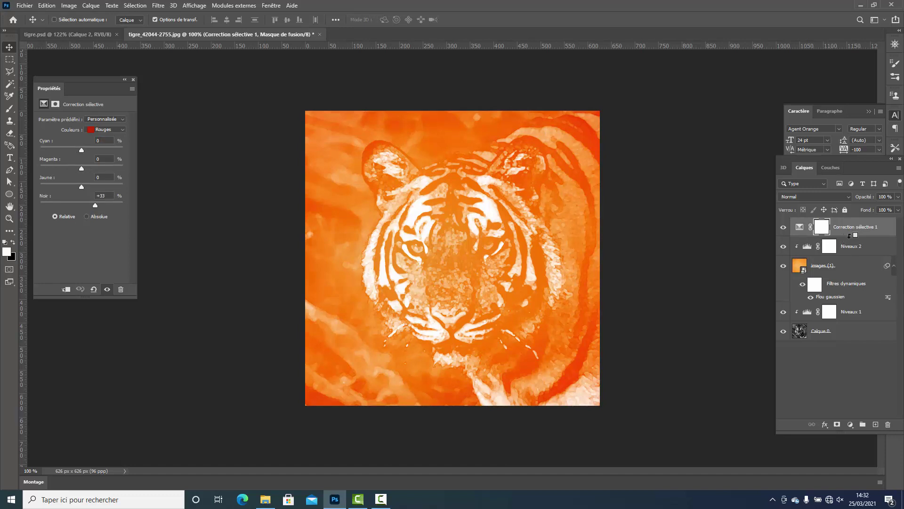
{"action": "left_click", "coordinate": [850, 234], "text": "alt"}
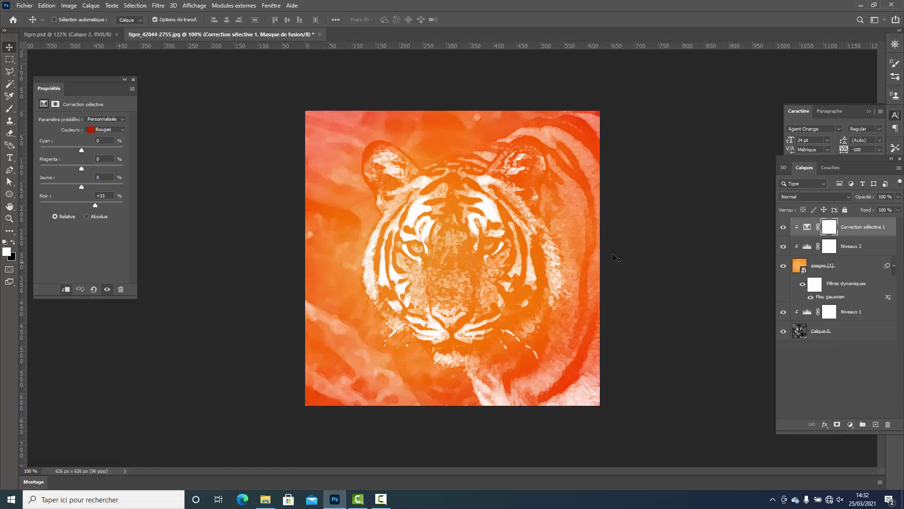
- Set the midtone level of the Niveaux 2 adjustment to 0,82
{"action": "left_click", "coordinate": [840, 249]}
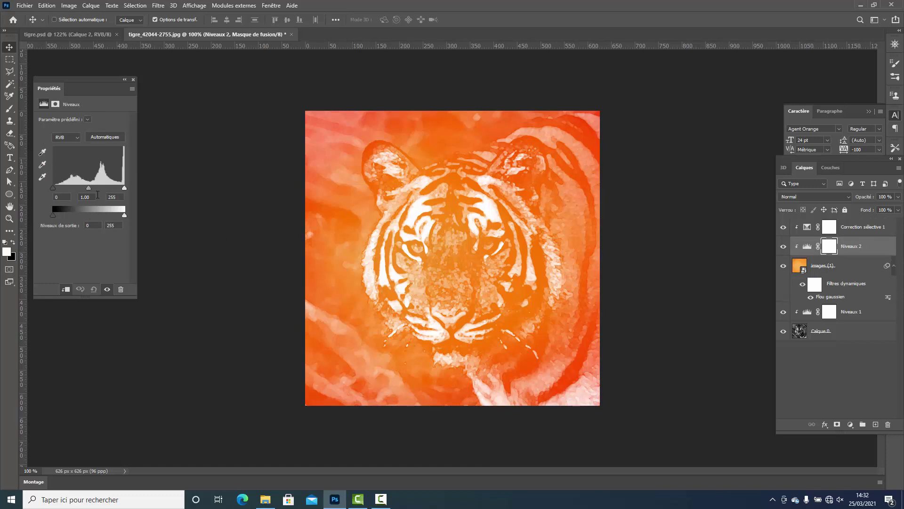
{"action": "left_click_drag", "start_coordinate": [89, 189], "coordinate": [96, 191]}
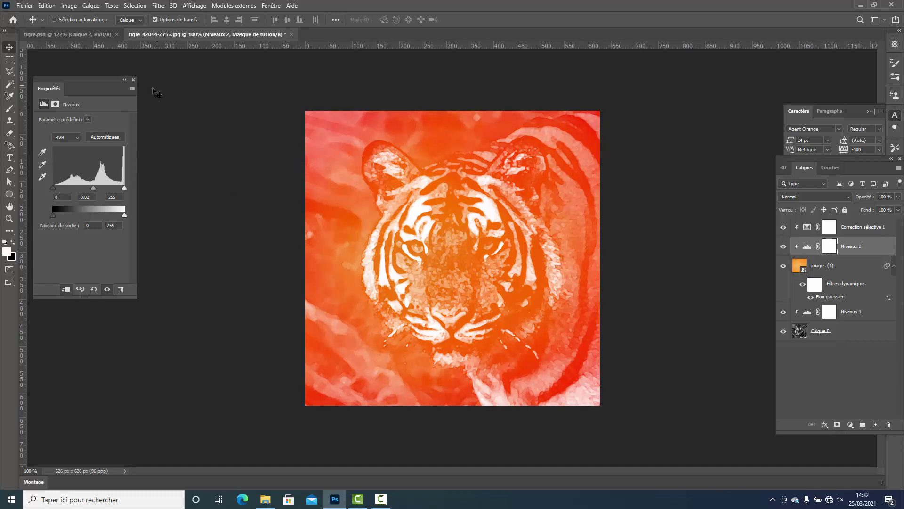
{"action": "left_click", "coordinate": [133, 80]}
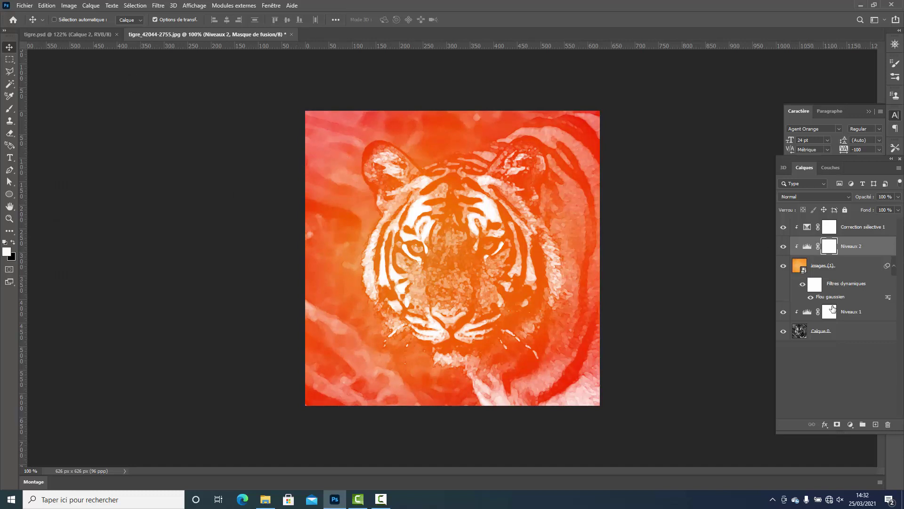
- Create a merged copy of all visible layers as a new layer above the selective colour correction
{"action": "left_click", "coordinate": [853, 230]}
{"action": "left_click", "coordinate": [860, 332], "text": "shift"}
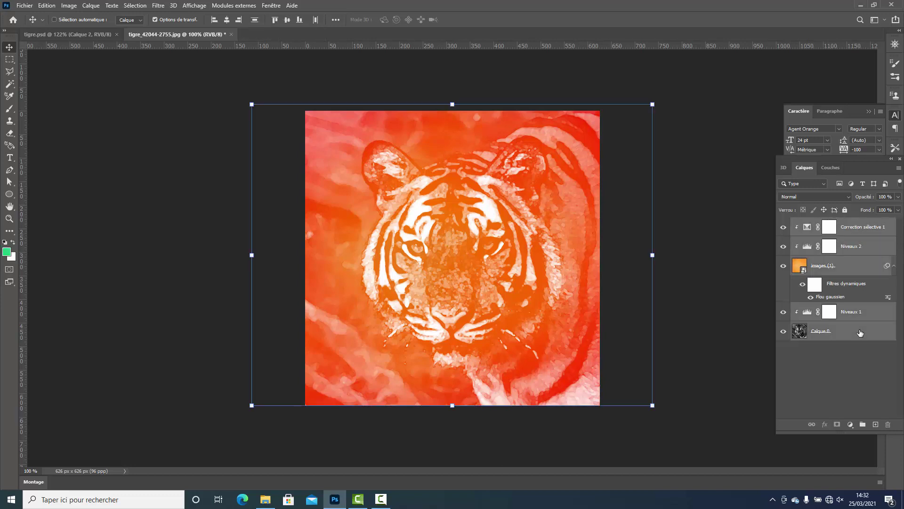
{"action": "key", "text": "shift+ctrl+alt+e"}
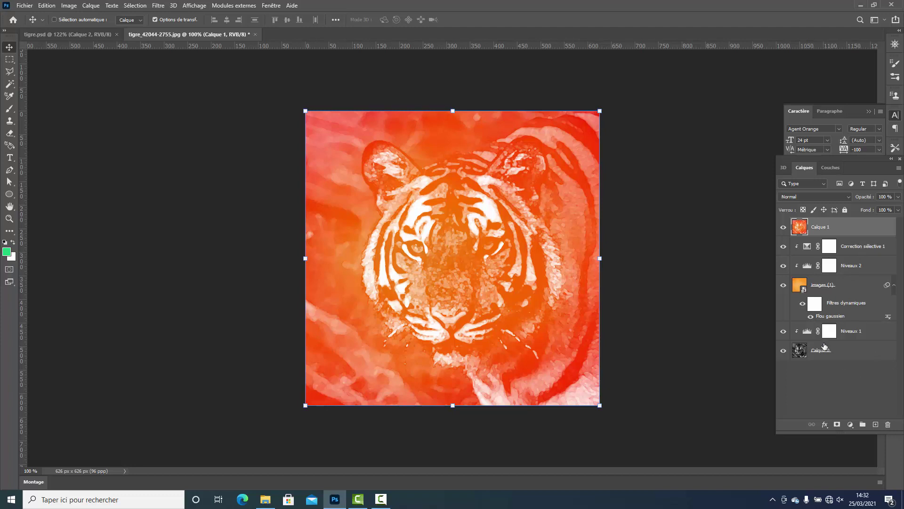
- Group all layers beneath Calque 1, from Correction sélective 1 down to Calque 0
{"action": "left_click", "coordinate": [867, 249]}
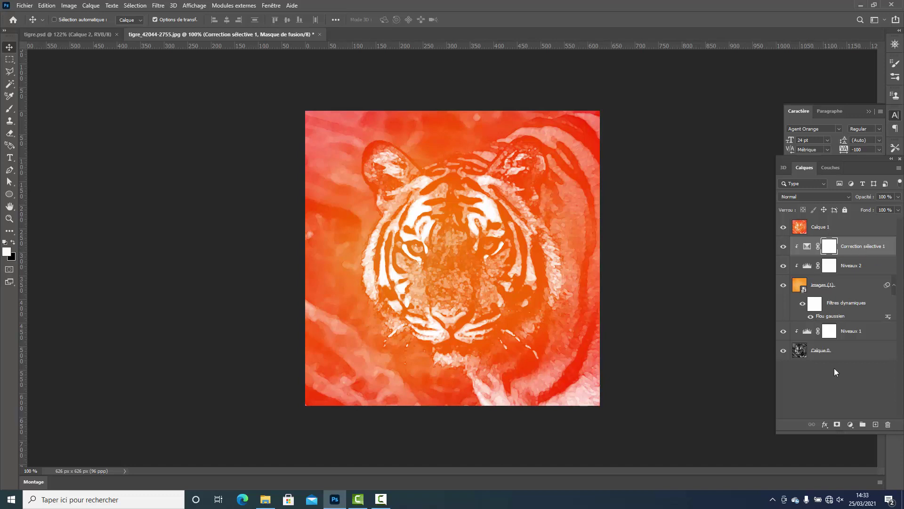
{"action": "left_click", "coordinate": [846, 354], "text": "shift"}
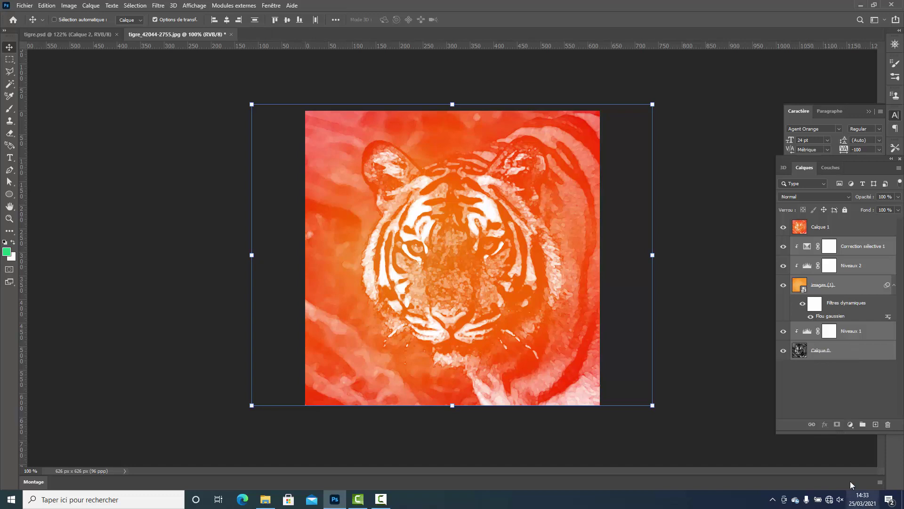
{"action": "left_click", "coordinate": [863, 425]}
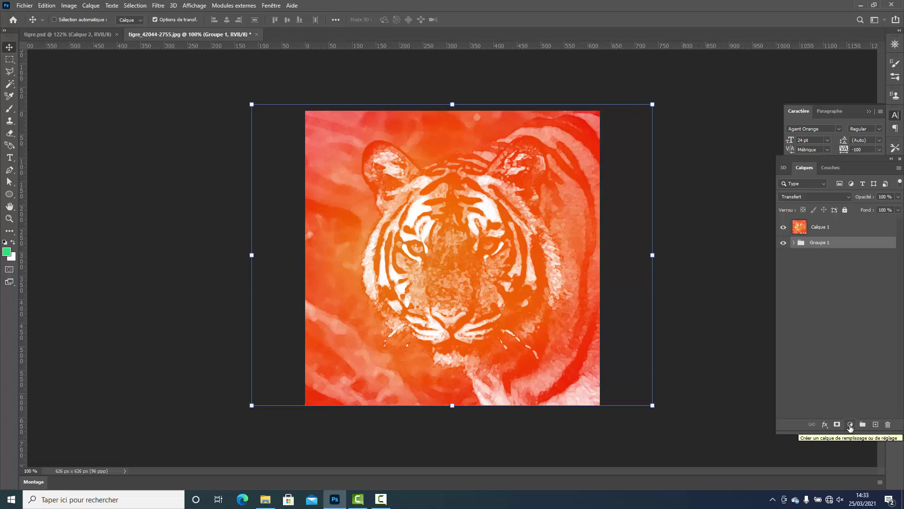
- Add a white (#ffffff) solid colour fill layer between Calque 1 and Groupe 1
{"action": "left_click", "coordinate": [850, 424]}
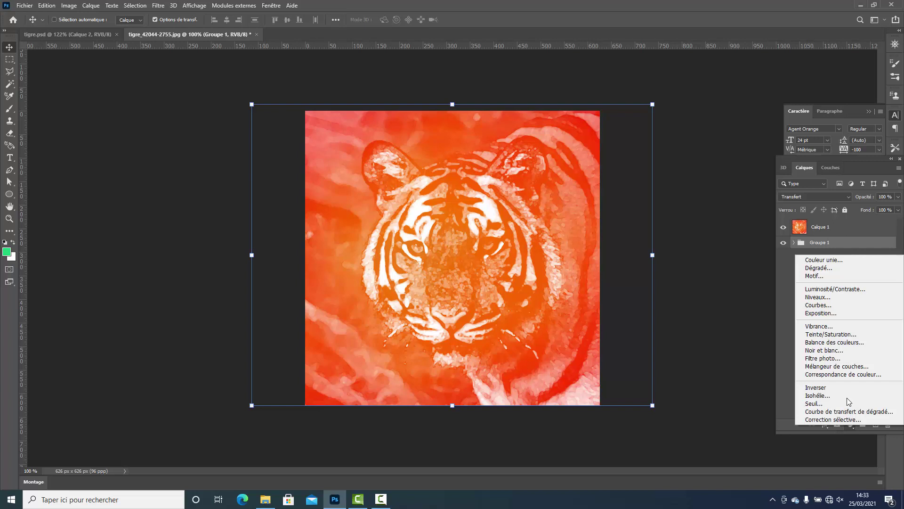
{"action": "left_click", "coordinate": [815, 262]}
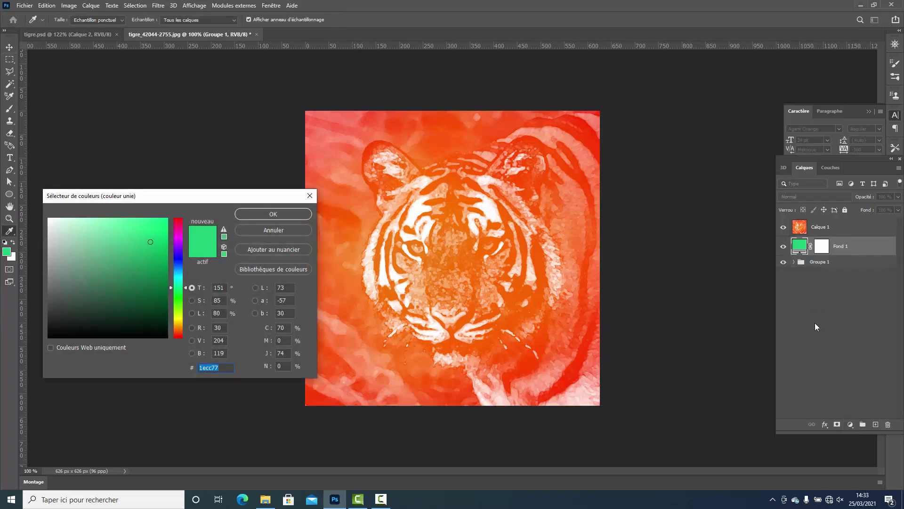
{"action": "left_click", "coordinate": [228, 367]}
{"action": "left_click_drag", "start_coordinate": [228, 367], "coordinate": [176, 366]}
{"action": "type", "text": "ffffff"}
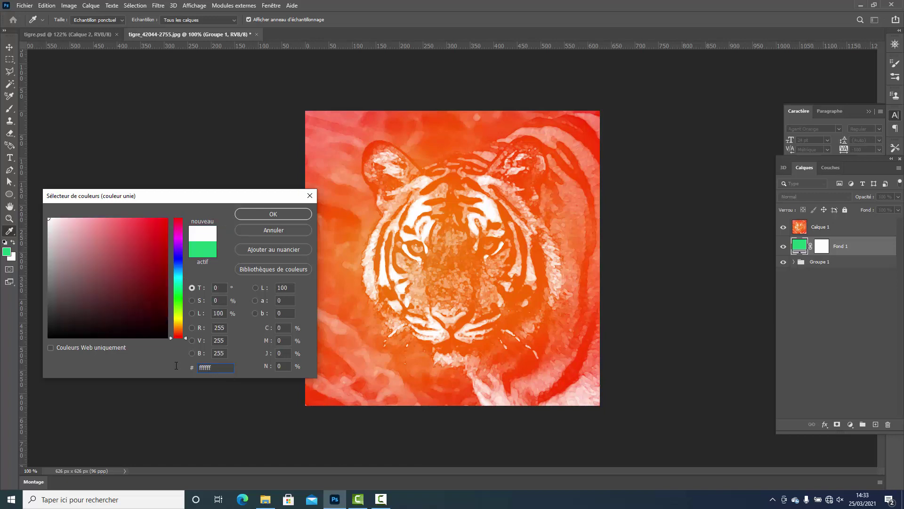
{"action": "left_click", "coordinate": [268, 217]}
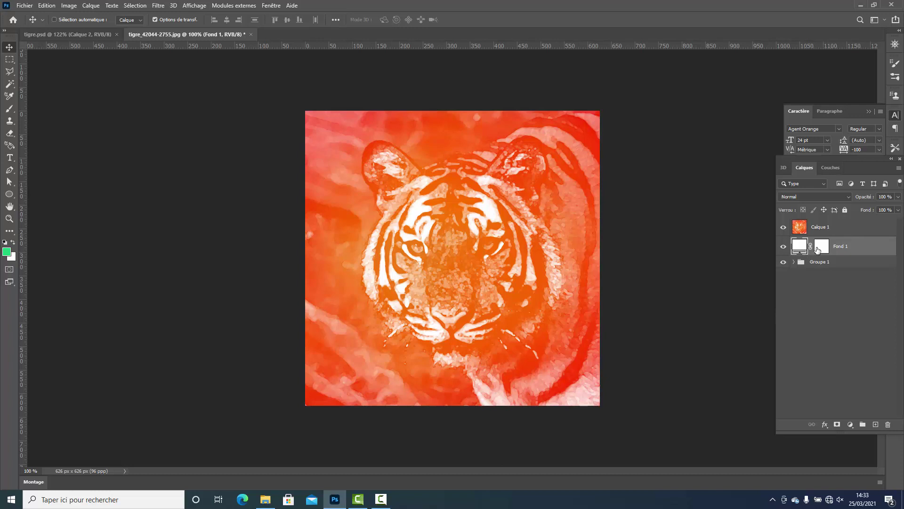
- Rename the merged layer Calque 1 as "tigre"
{"action": "left_click", "coordinate": [817, 227]}
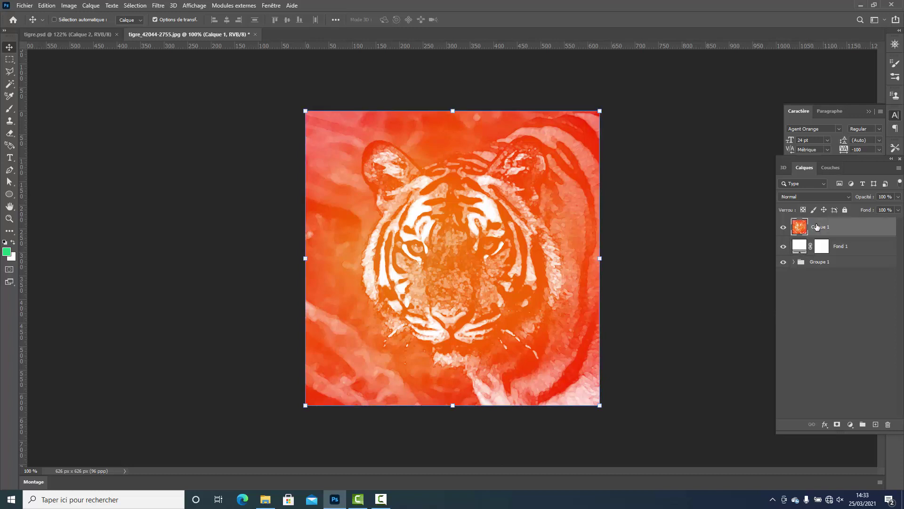
{"action": "double_click", "coordinate": [820, 227]}
{"action": "type", "text": "tigre"}
{"action": "key", "text": "Return"}
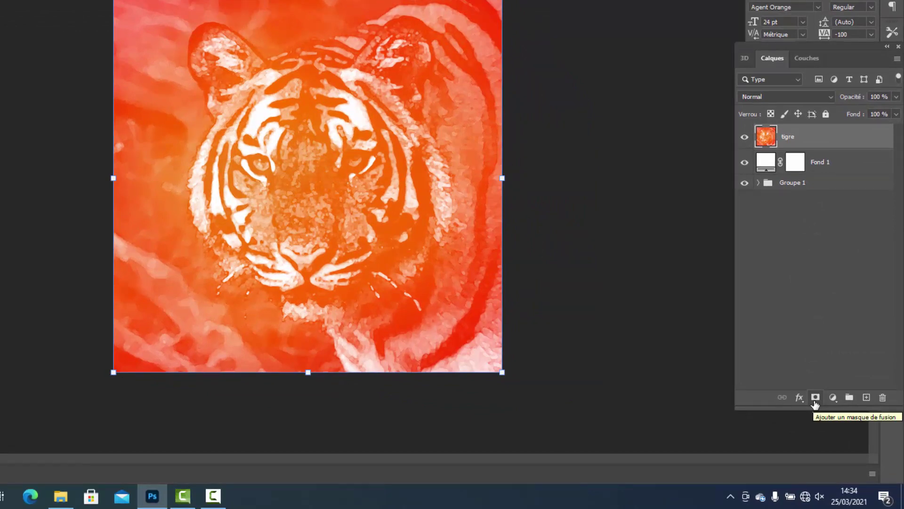
- Add a layer mask to the tigre layer and fill the mask with Noir at 100 % opacity
{"action": "left_click", "coordinate": [815, 398]}
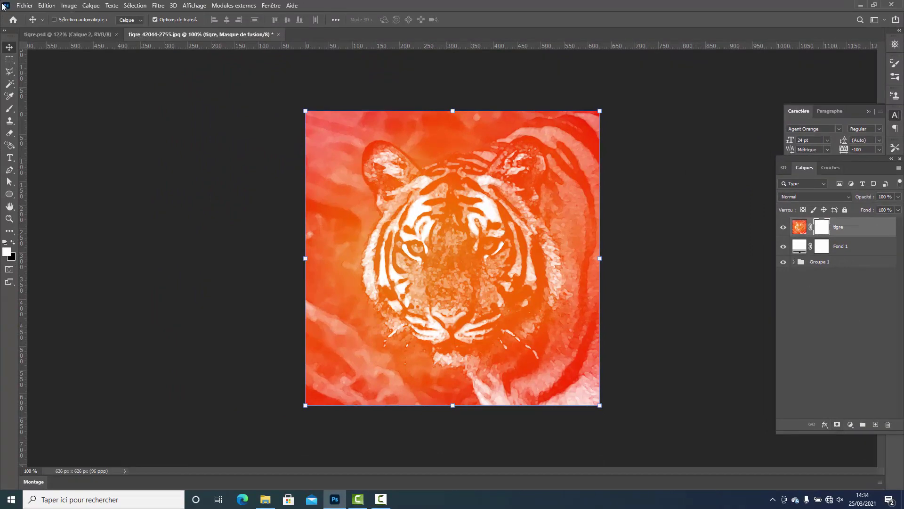
{"action": "left_click", "coordinate": [46, 6]}
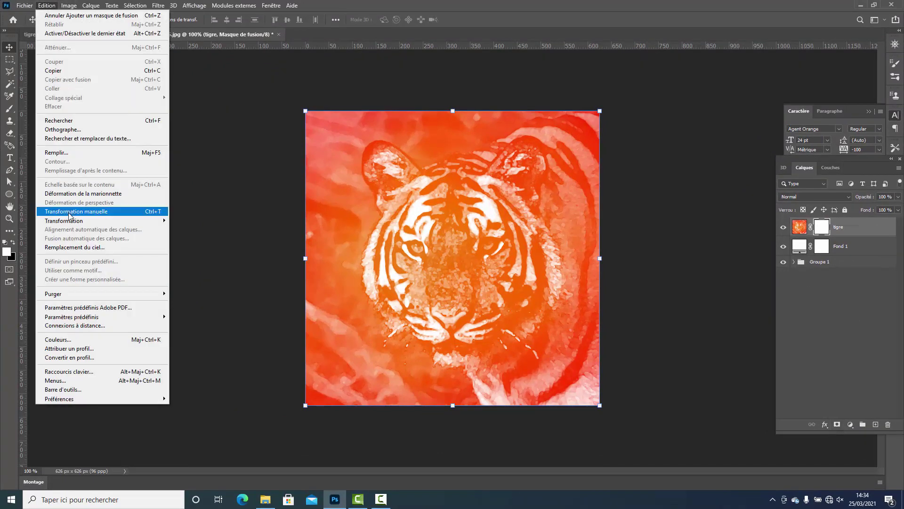
{"action": "left_click", "coordinate": [68, 153]}
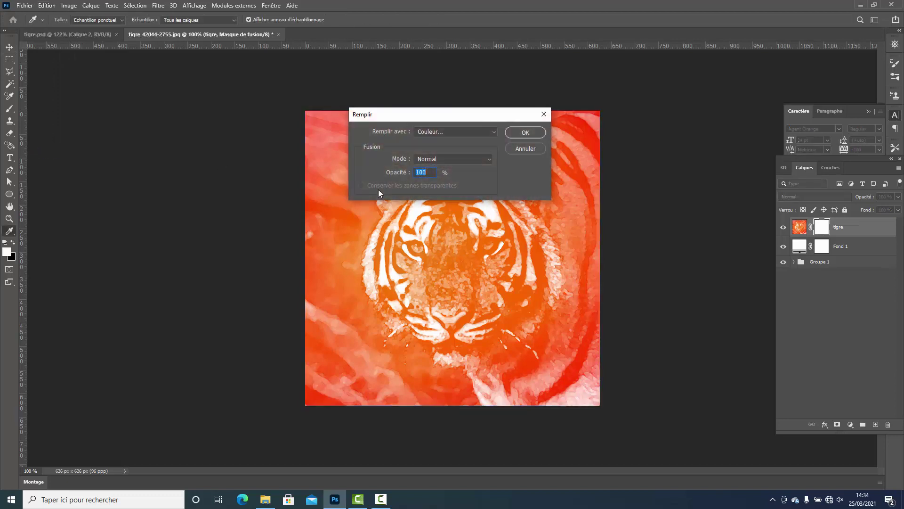
{"action": "left_click", "coordinate": [494, 133]}
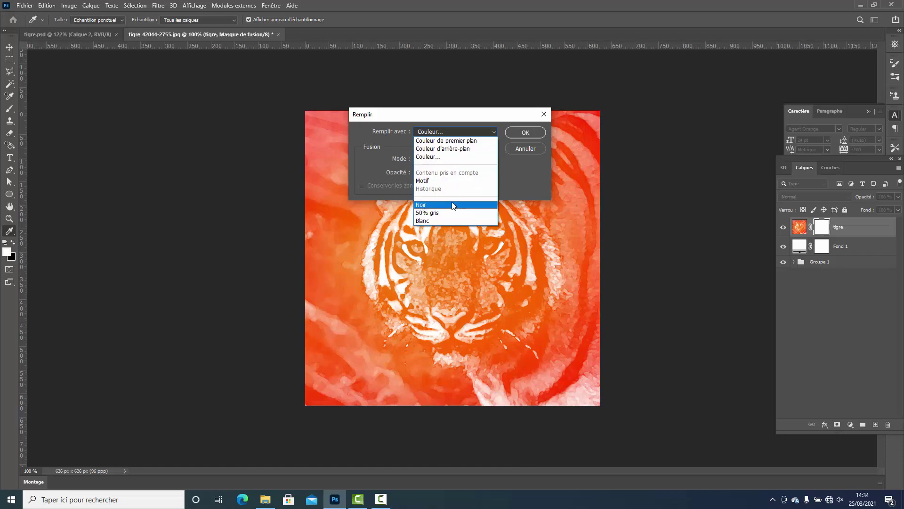
{"action": "left_click", "coordinate": [450, 206]}
{"action": "left_click", "coordinate": [524, 132]}
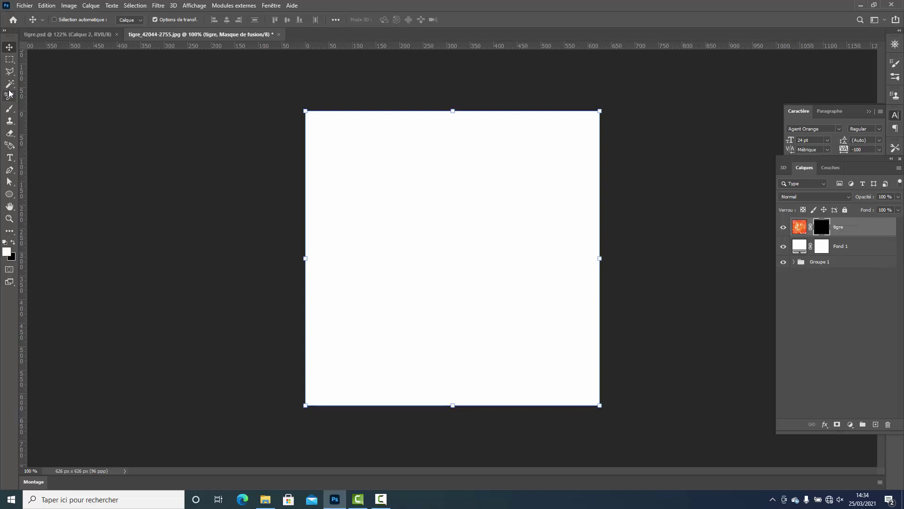
- Choose a 675 px Dried Blood Splatters tip for the Brush tool
{"action": "left_click", "coordinate": [10, 109]}
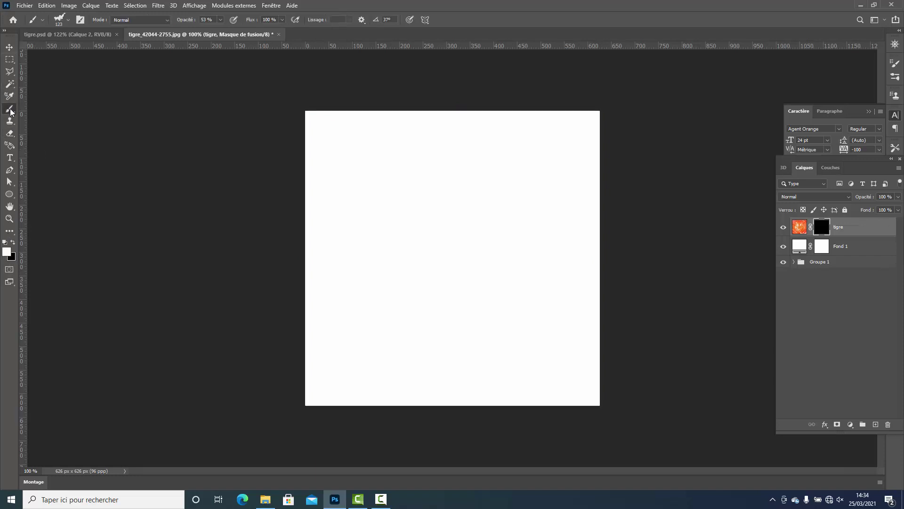
{"action": "left_click", "coordinate": [70, 19]}
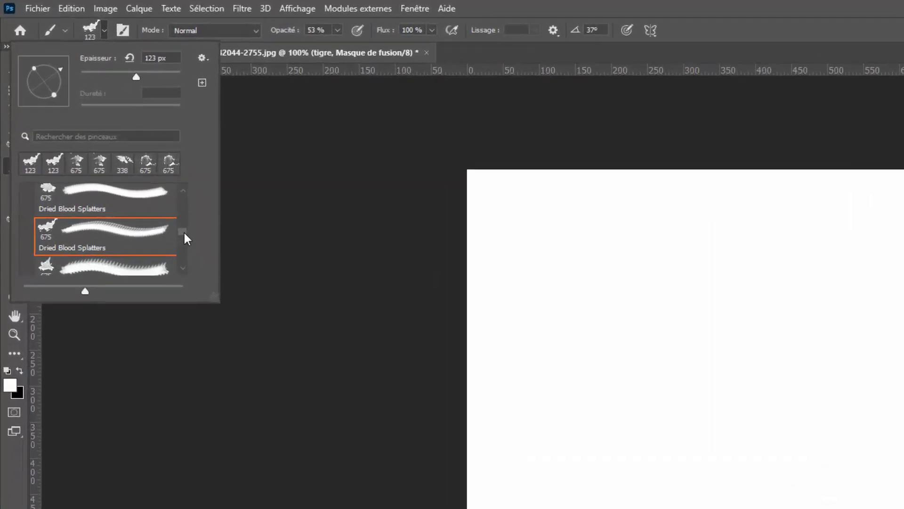
{"action": "left_click_drag", "start_coordinate": [119, 151], "coordinate": [120, 140]}
{"action": "left_click_drag", "start_coordinate": [239, 283], "coordinate": [240, 308]}
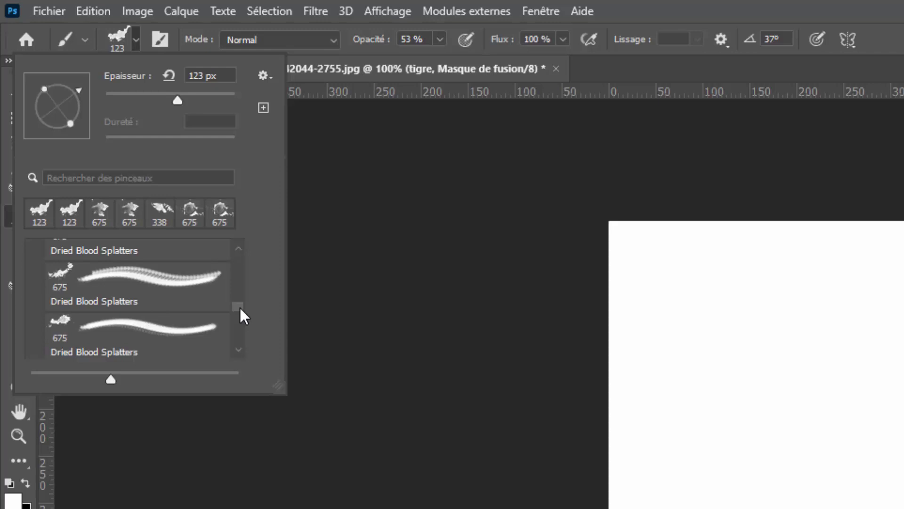
{"action": "left_click_drag", "start_coordinate": [240, 308], "coordinate": [239, 297]}
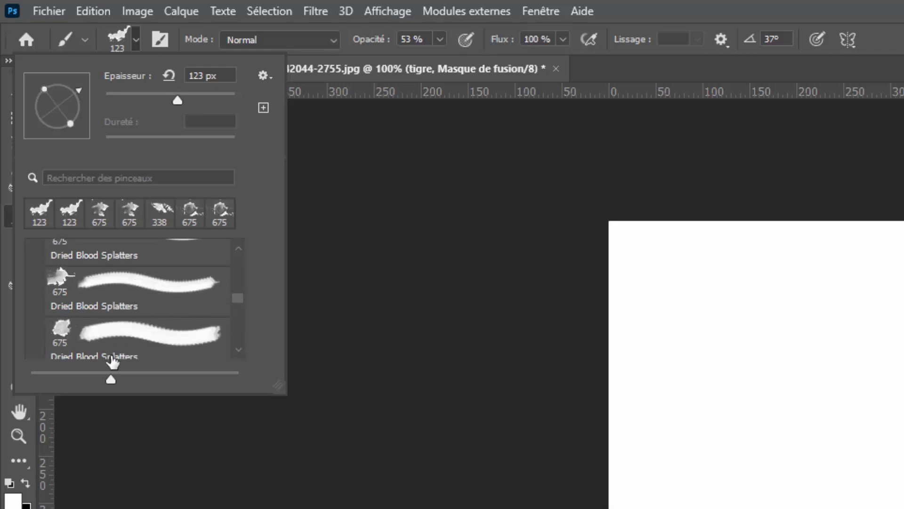
{"action": "left_click", "coordinate": [110, 289]}
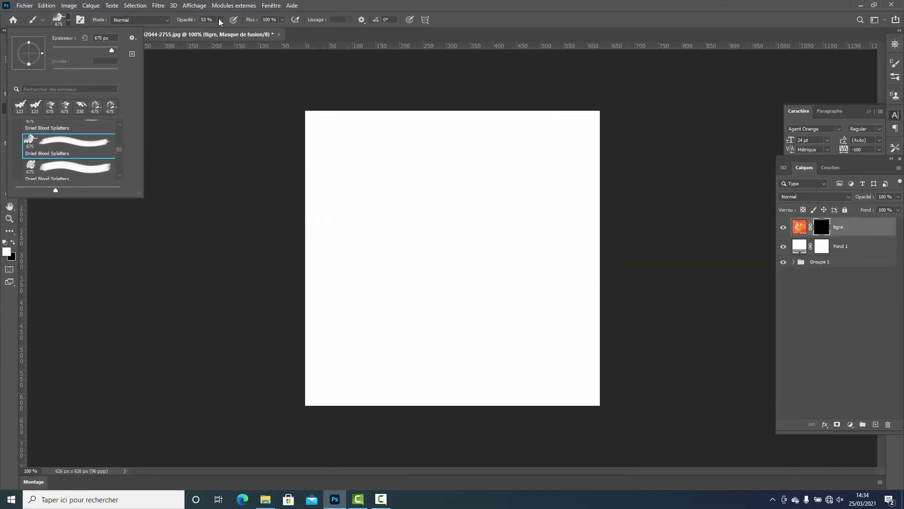
- Set the splatter brush to 72 % opacity and a size of 323 px
{"action": "left_click", "coordinate": [220, 20]}
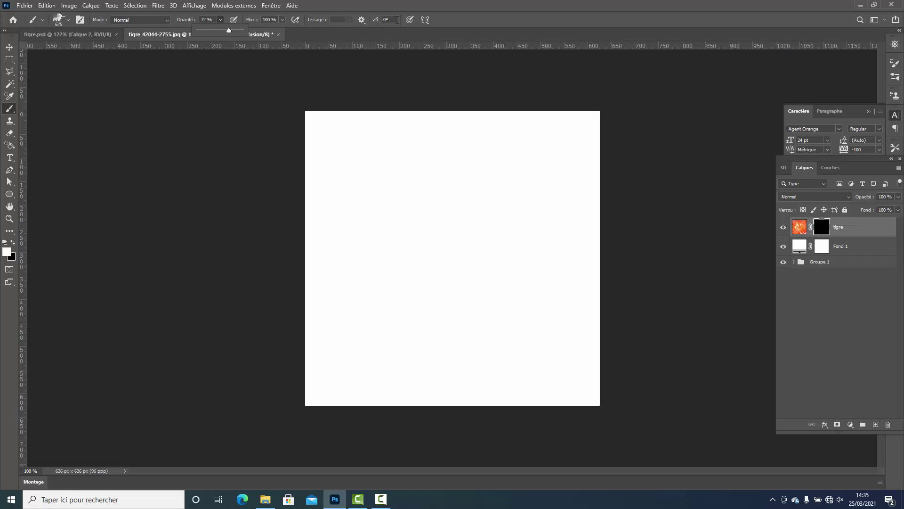
{"action": "left_click", "coordinate": [68, 20]}
{"action": "left_click_drag", "start_coordinate": [111, 47], "coordinate": [104, 48]}
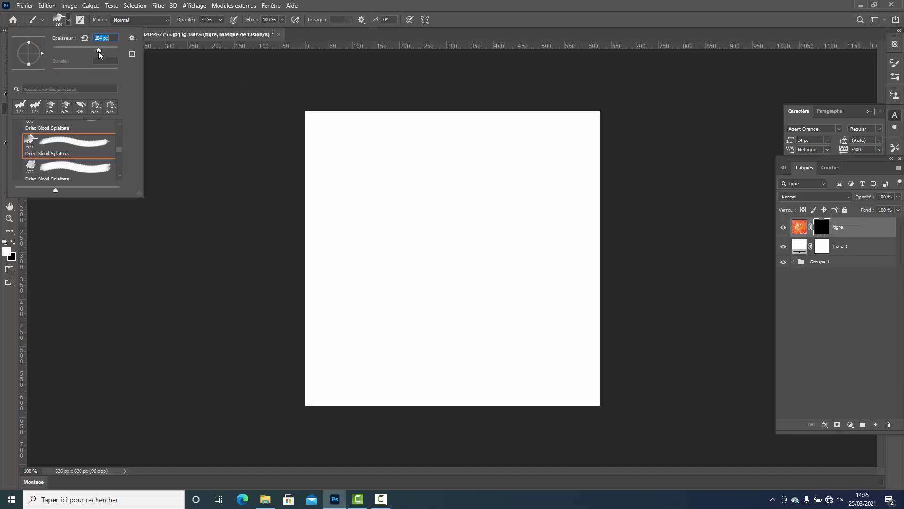
{"action": "left_click_drag", "start_coordinate": [105, 52], "coordinate": [105, 53]}
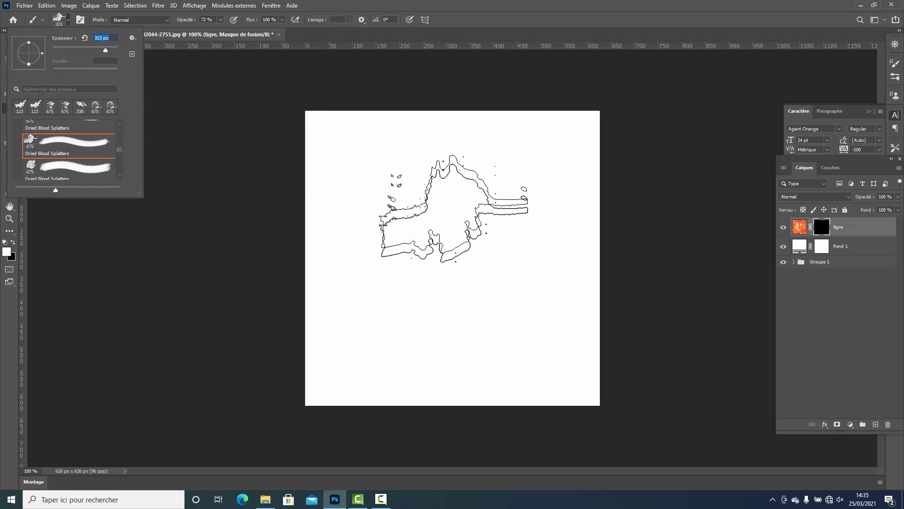
- Paint white splatters on the tigre layer mask over the forehead, eyes and muzzle to reveal the tiger's face
{"action": "left_click", "coordinate": [454, 212]}
{"action": "mouse_move", "coordinate": [474, 287]}
{"action": "left_mouse_down"}
{"action": "mouse_move", "coordinate": [502, 267]}
{"action": "mouse_move", "coordinate": [434, 302]}
{"action": "mouse_move", "coordinate": [438, 270]}
{"action": "mouse_move", "coordinate": [454, 275]}
{"action": "mouse_move", "coordinate": [505, 219]}
{"action": "mouse_move", "coordinate": [502, 231]}
{"action": "left_mouse_up"}
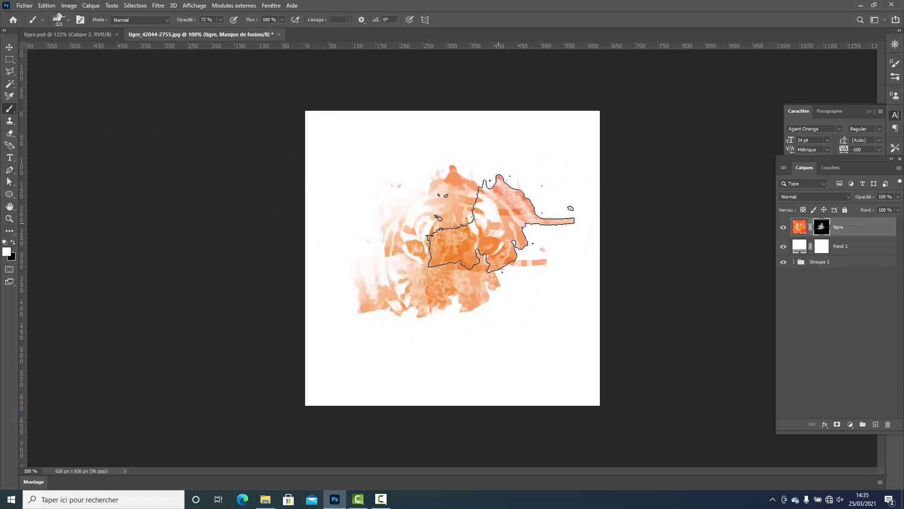
{"action": "mouse_move", "coordinate": [485, 299]}
{"action": "left_mouse_down"}
{"action": "mouse_move", "coordinate": [469, 315]}
{"action": "mouse_move", "coordinate": [452, 309]}
{"action": "mouse_move", "coordinate": [459, 302]}
{"action": "left_mouse_up"}
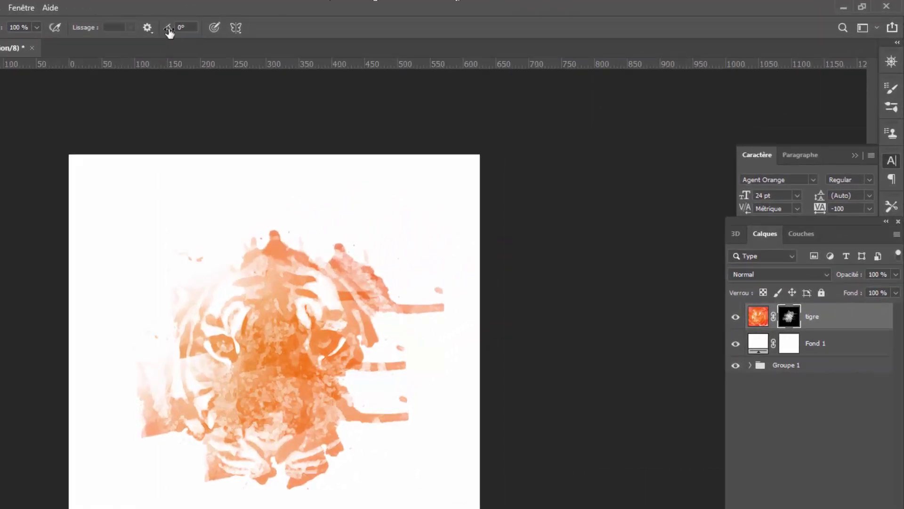
- Reveal more of the tiger around its face with mask splatters at brush angles of 38° and 174°
{"action": "left_click_drag", "start_coordinate": [170, 31], "coordinate": [191, 30]}
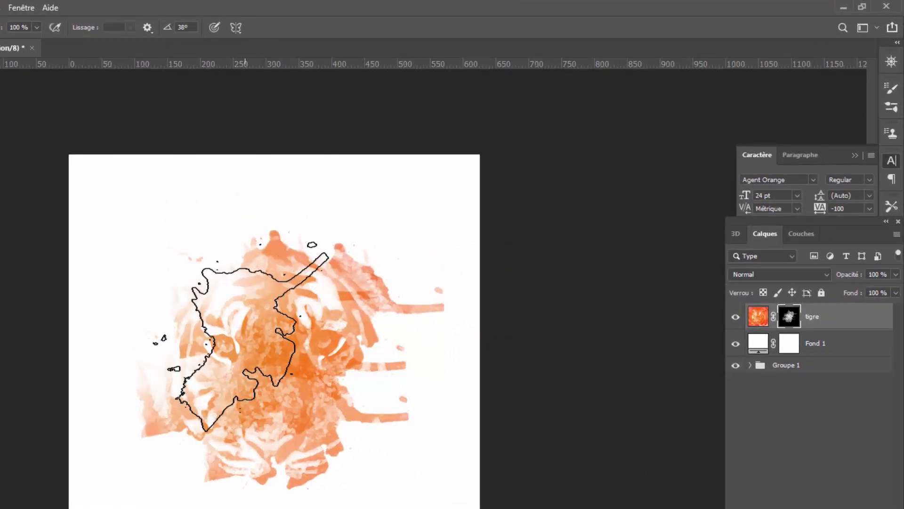
{"action": "left_click", "coordinate": [246, 313]}
{"action": "left_click", "coordinate": [314, 402]}
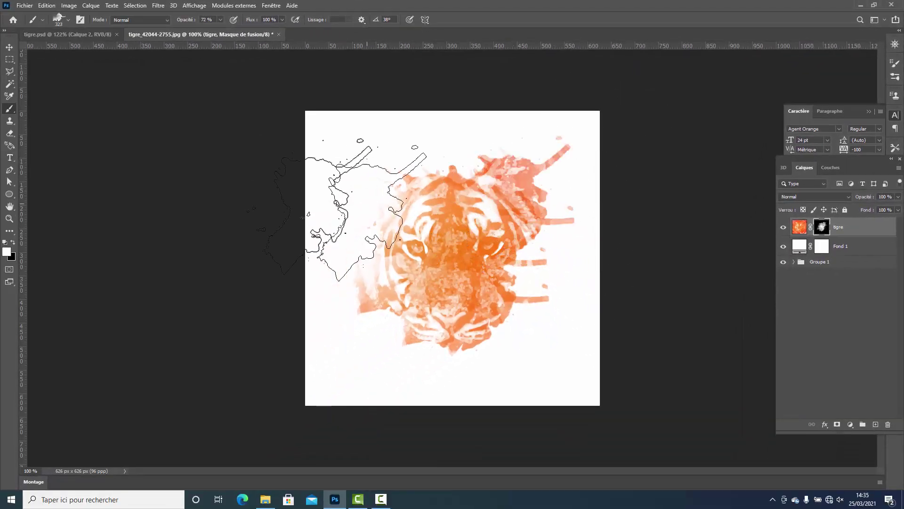
{"action": "left_click", "coordinate": [414, 282]}
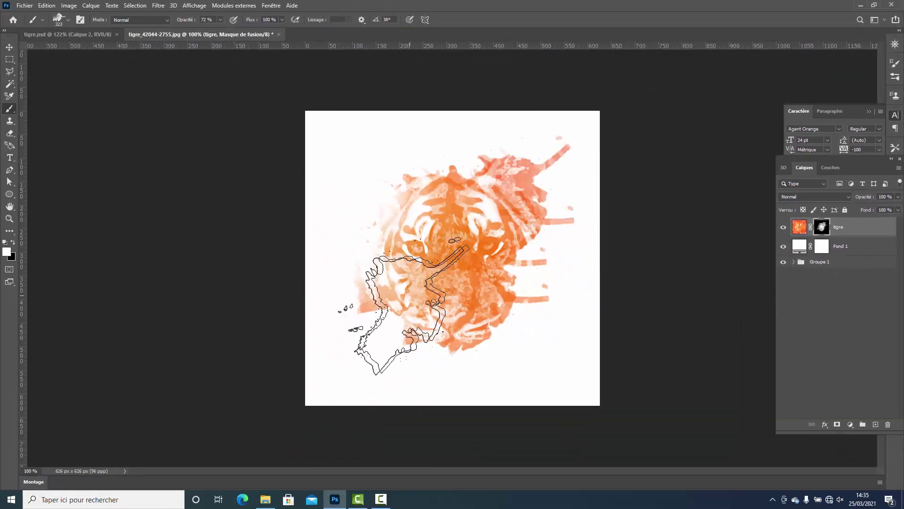
{"action": "left_click_drag", "start_coordinate": [378, 25], "coordinate": [443, 23]}
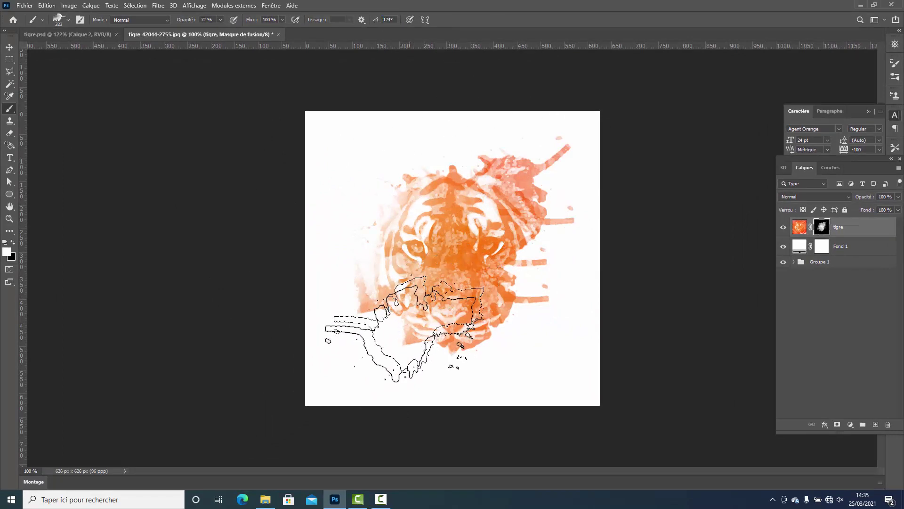
{"action": "left_click", "coordinate": [413, 328]}
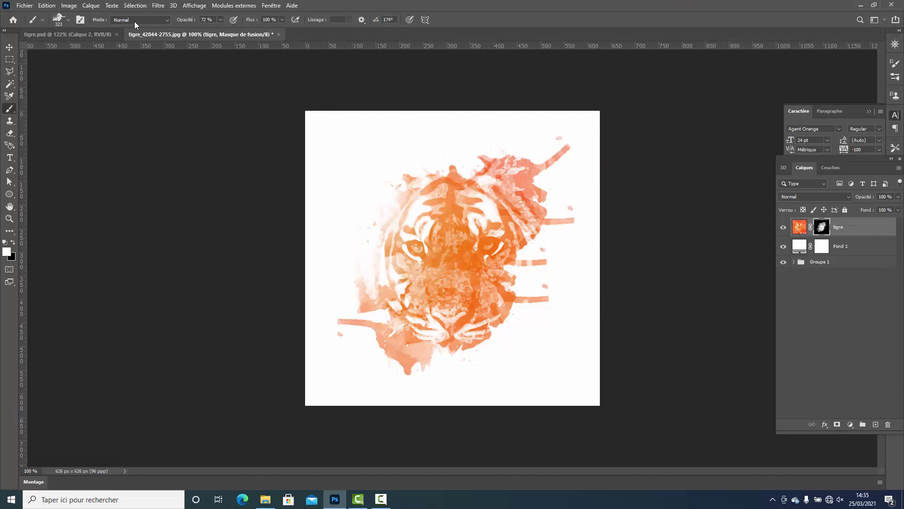
- Switch to a broader, lobed Dried Blood Splatters brush with a size of about 430 px and 51 % opacity
{"action": "left_click", "coordinate": [69, 19]}
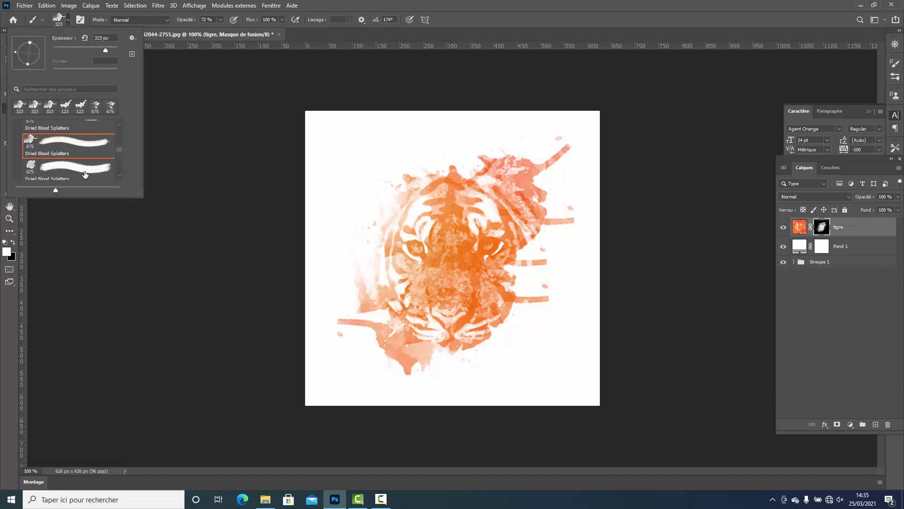
{"action": "left_click_drag", "start_coordinate": [117, 149], "coordinate": [121, 160]}
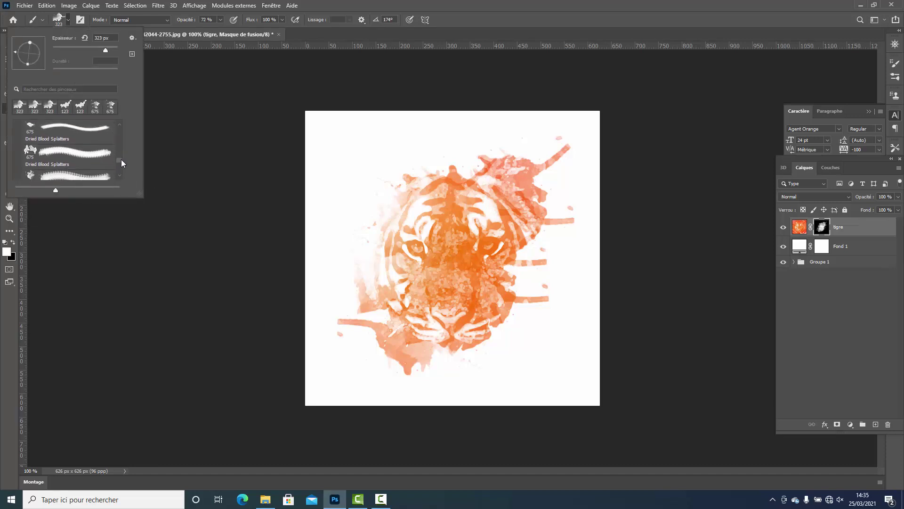
{"action": "left_click", "coordinate": [56, 153]}
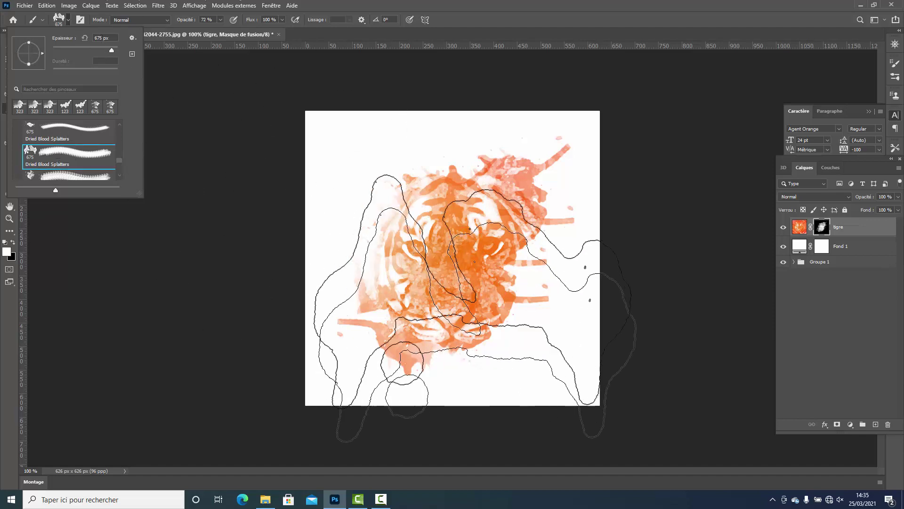
{"action": "left_click_drag", "start_coordinate": [109, 47], "coordinate": [103, 49]}
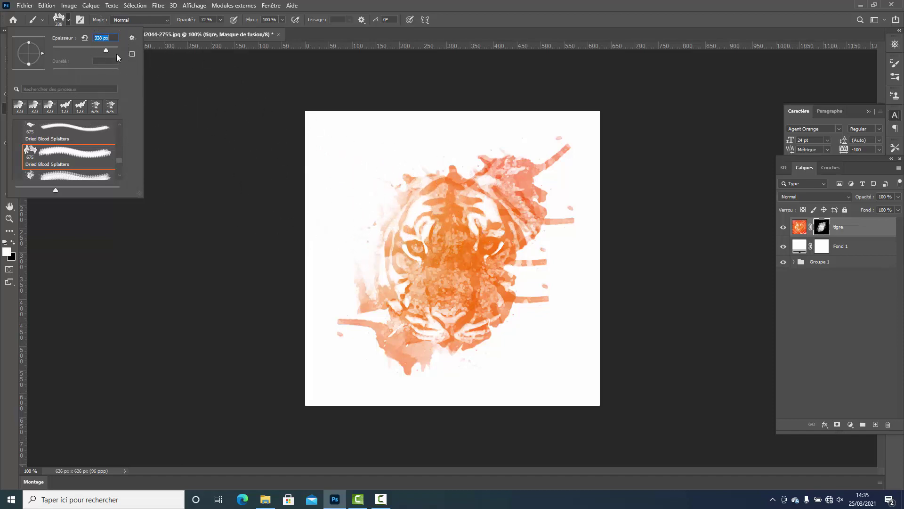
{"action": "left_click_drag", "start_coordinate": [105, 50], "coordinate": [110, 50]}
{"action": "left_click", "coordinate": [220, 20]}
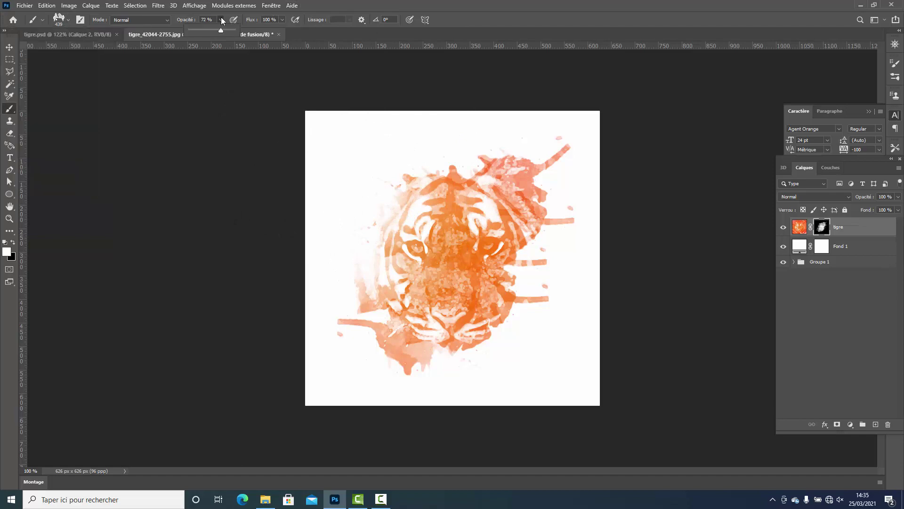
{"action": "left_click_drag", "start_coordinate": [213, 29], "coordinate": [212, 30]}
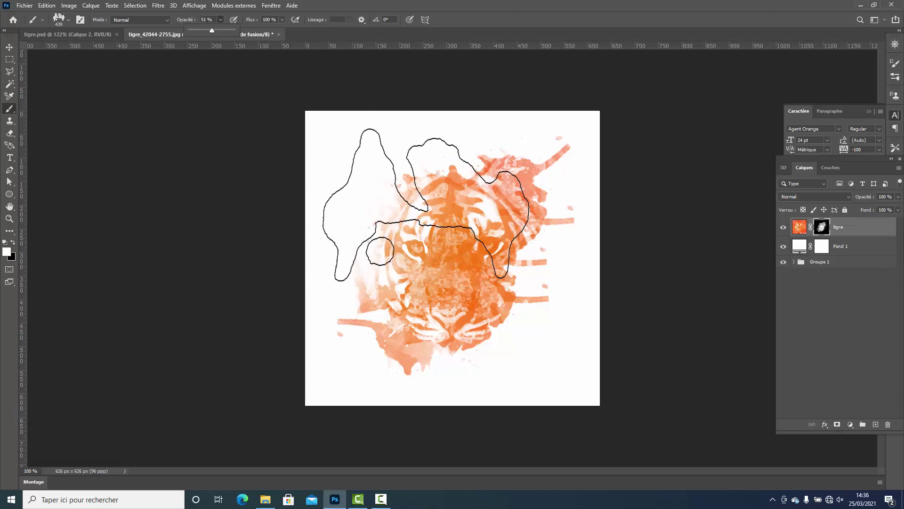
- Paint lobed splatters on the tigre layer mask around the tiger's head at brush angles of 0° and 130°
{"action": "left_click", "coordinate": [424, 205]}
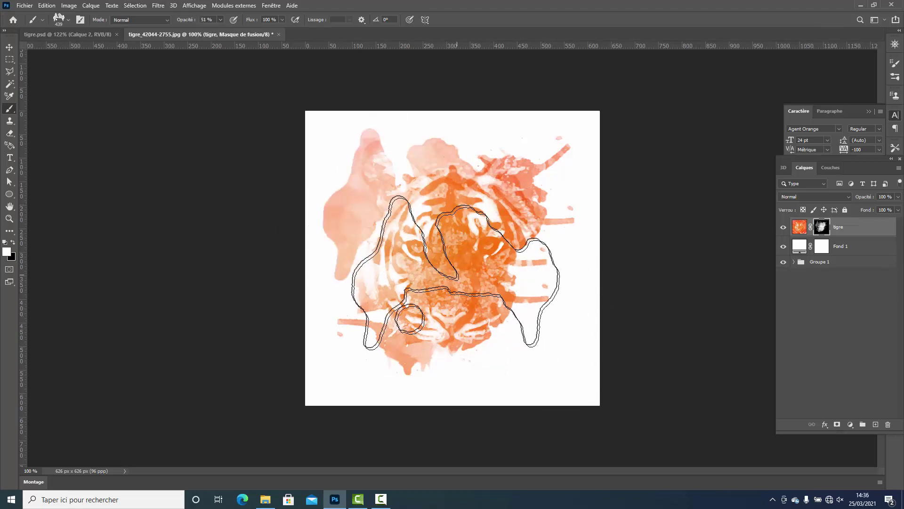
{"action": "left_click", "coordinate": [444, 285]}
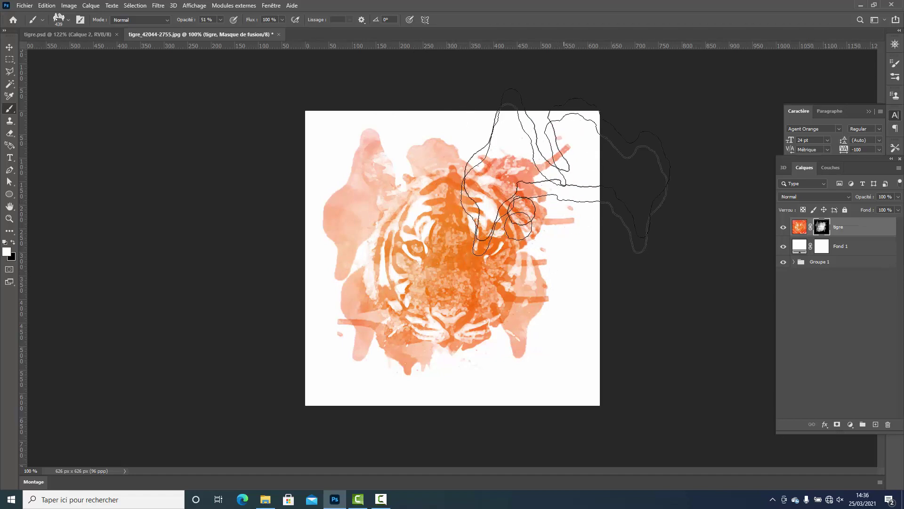
{"action": "left_click_drag", "start_coordinate": [377, 23], "coordinate": [438, 28]}
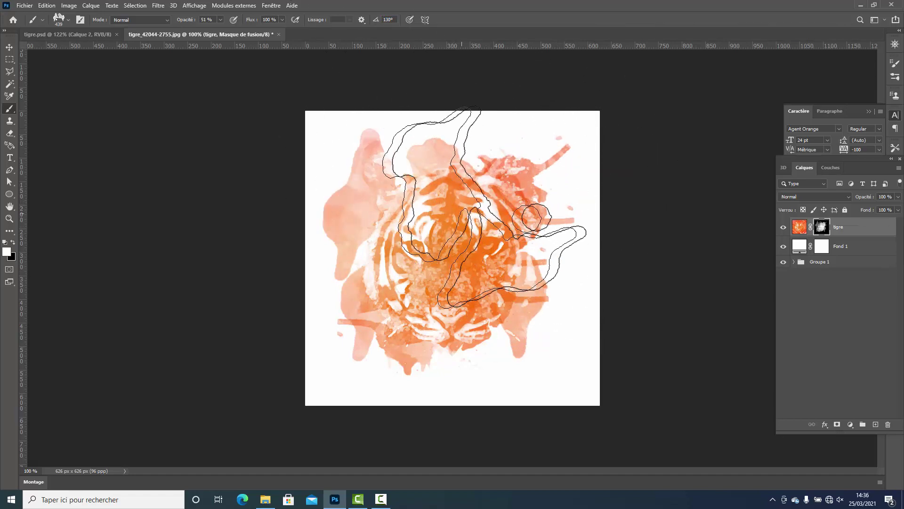
{"action": "left_click", "coordinate": [475, 213]}
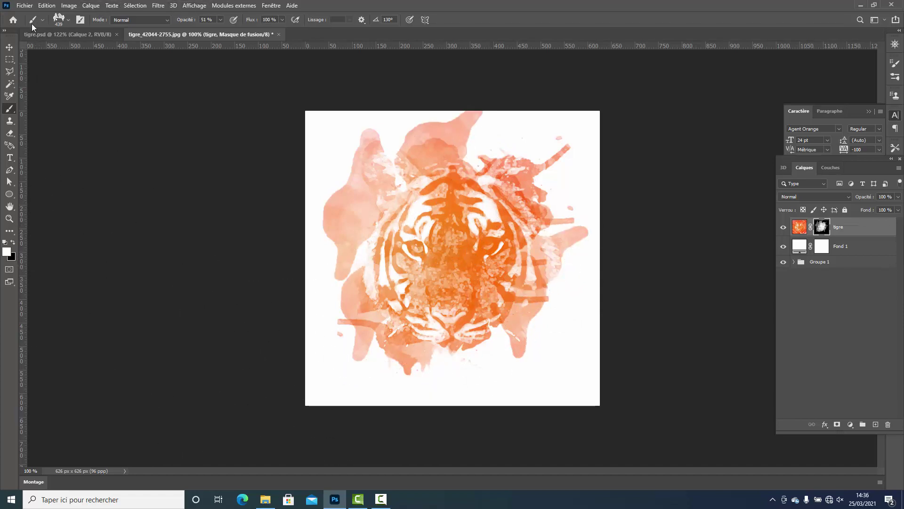
- Switch to a speckled 675 px Dried Blood Splatters brush and stamp it on the mask around the tiger at 0° and 149°
{"action": "left_click", "coordinate": [69, 20]}
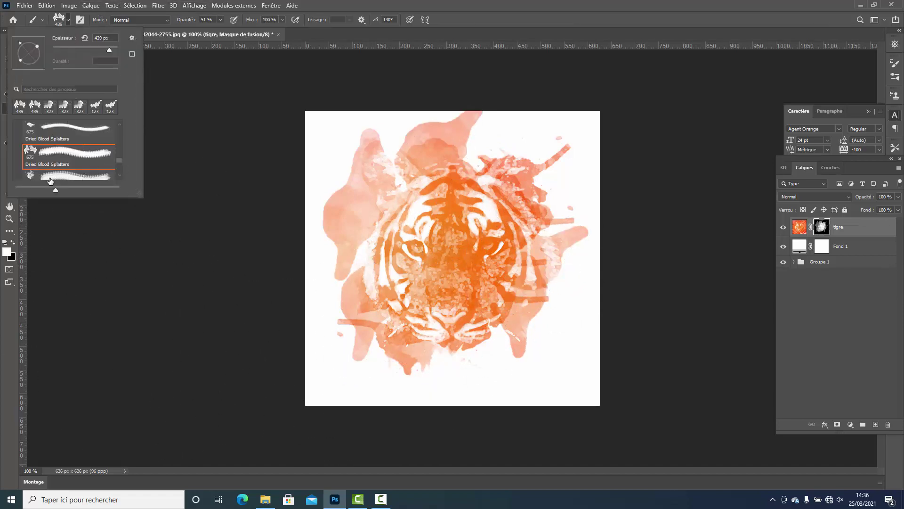
{"action": "scroll", "coordinate": [117, 171], "scroll_direction": "down", "scroll_amount": 2}
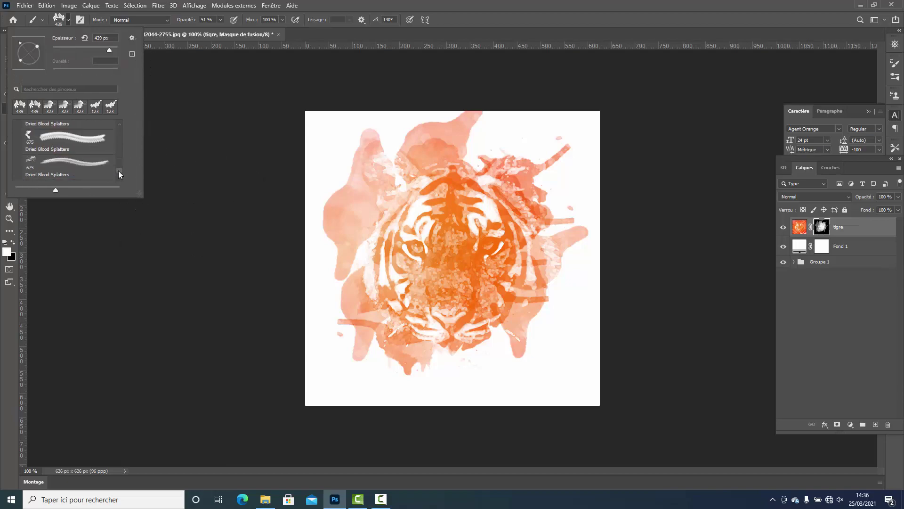
{"action": "left_click", "coordinate": [34, 165]}
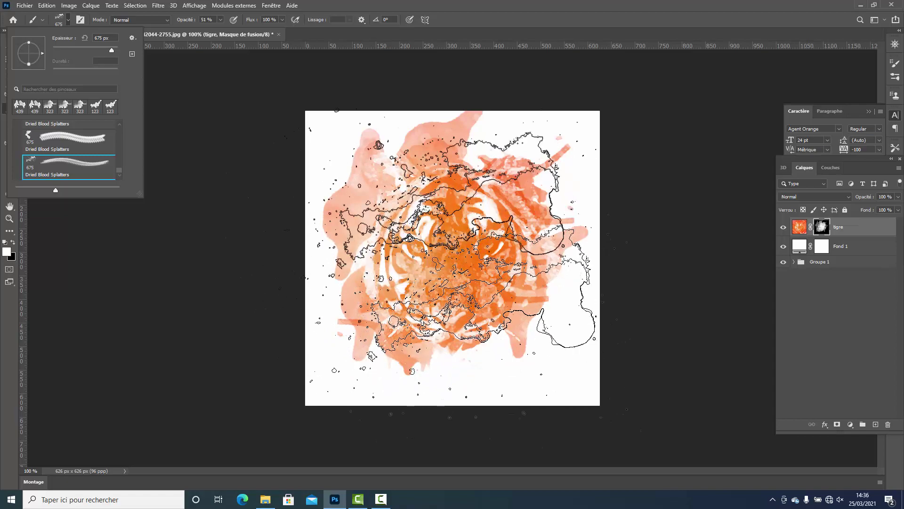
{"action": "left_click", "coordinate": [486, 330]}
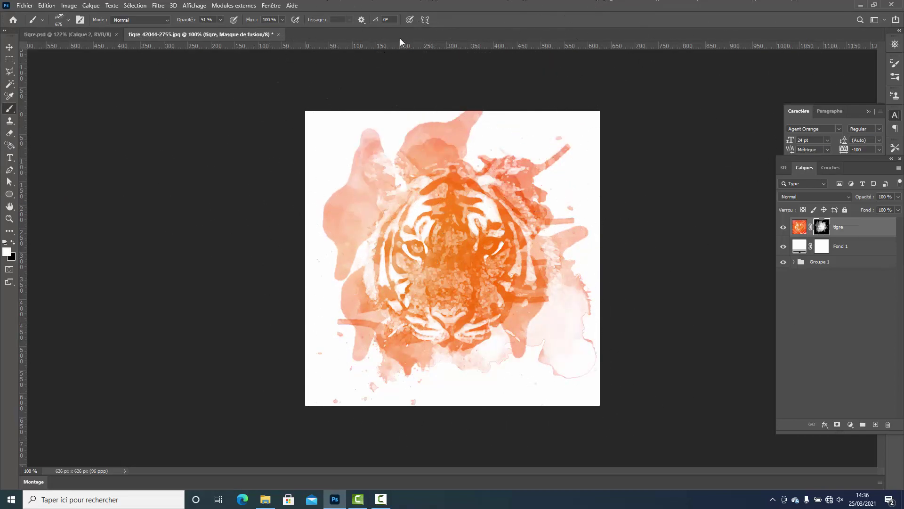
{"action": "left_click_drag", "start_coordinate": [376, 22], "coordinate": [451, 29]}
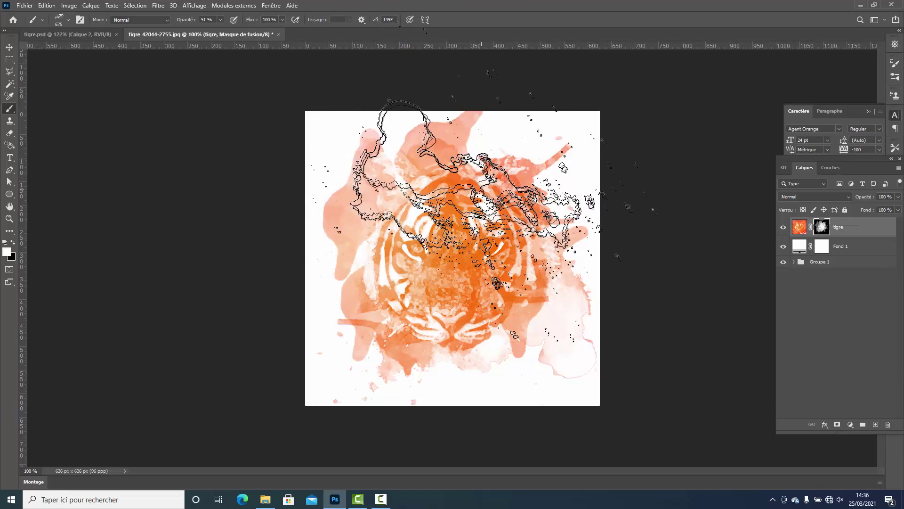
{"action": "left_click", "coordinate": [414, 256]}
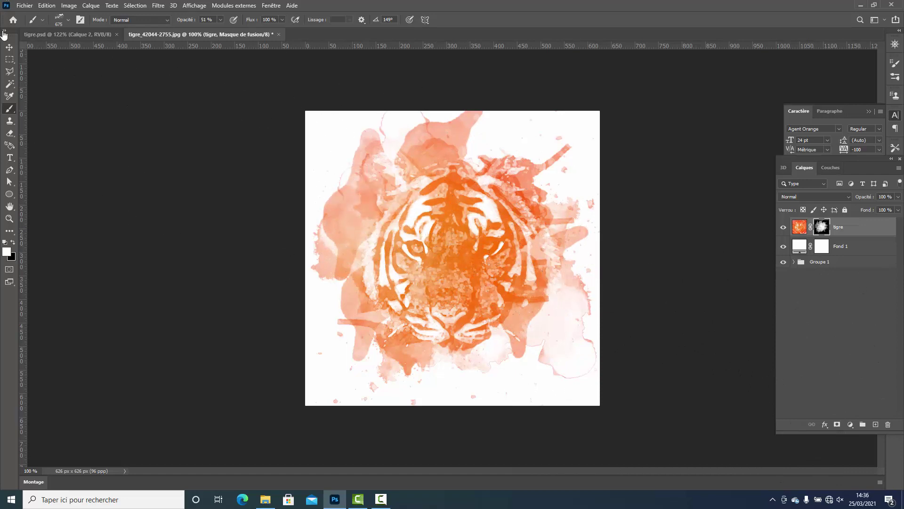
- Switch to a 143 px brush and paint on the mask to reveal more of the tiger's ears and chin
{"action": "left_click", "coordinate": [67, 20]}
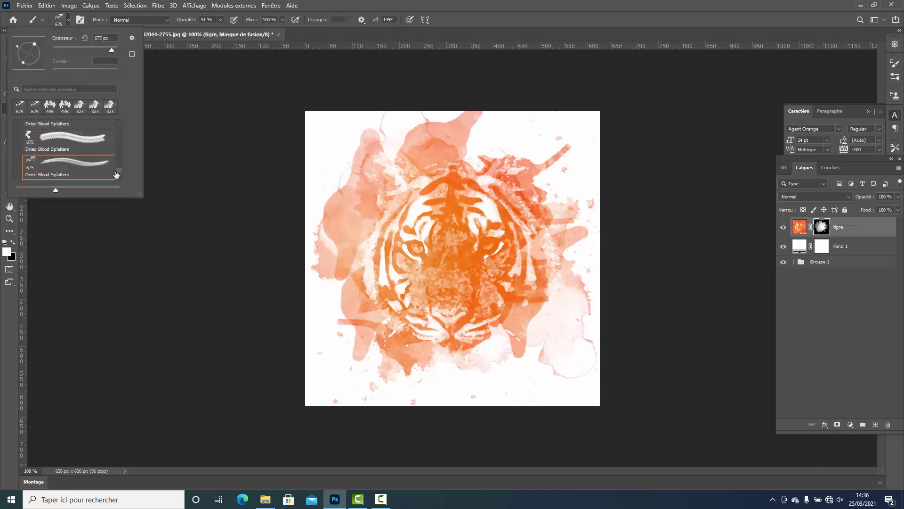
{"action": "left_click_drag", "start_coordinate": [117, 170], "coordinate": [118, 146]}
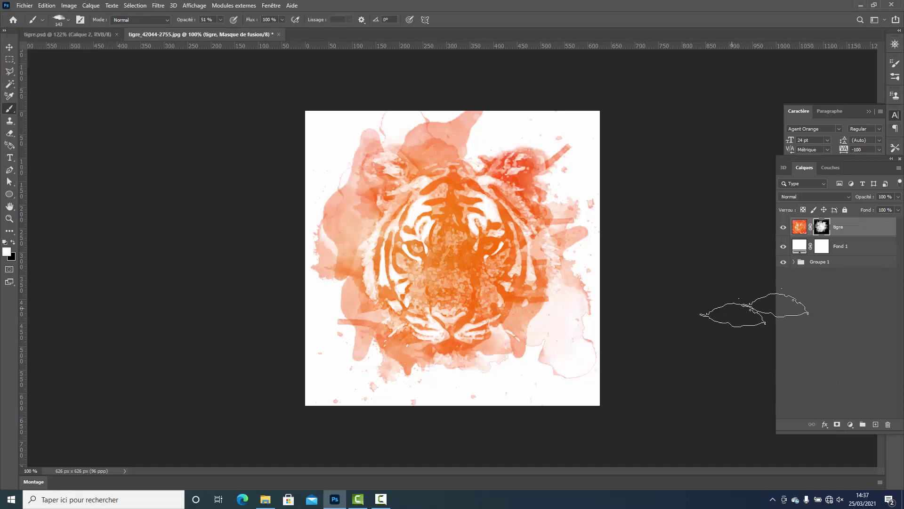
- Add a Levels adjustment clipped to the tigre layer, with the black input at 20 and the midtones at 0.67
{"action": "left_click", "coordinate": [799, 227]}
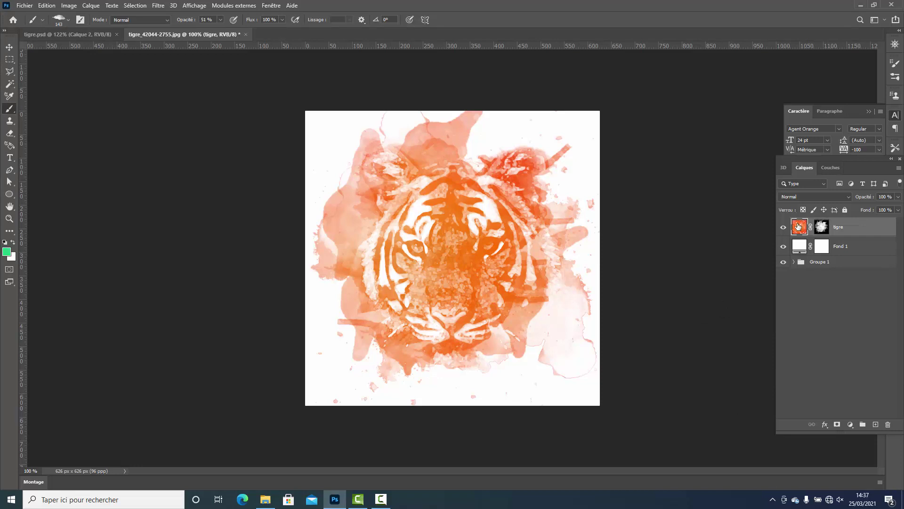
{"action": "left_click", "coordinate": [851, 424]}
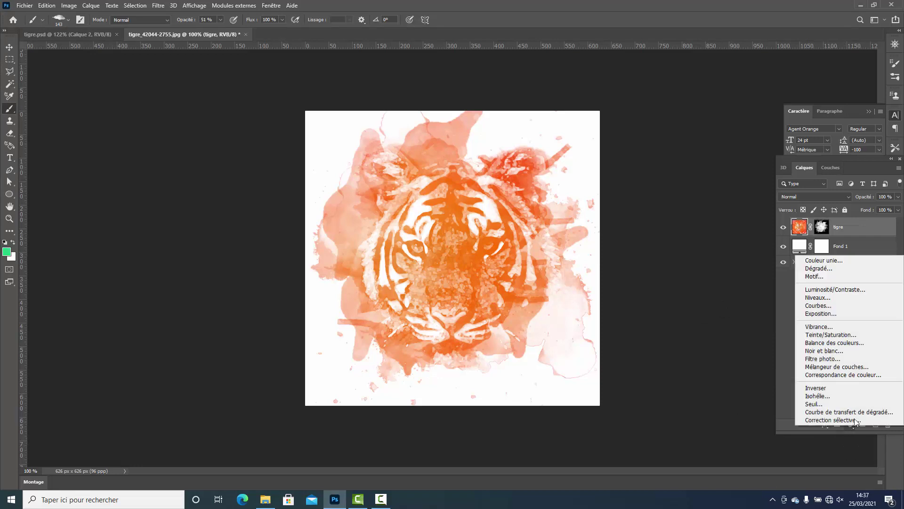
{"action": "left_click", "coordinate": [825, 297]}
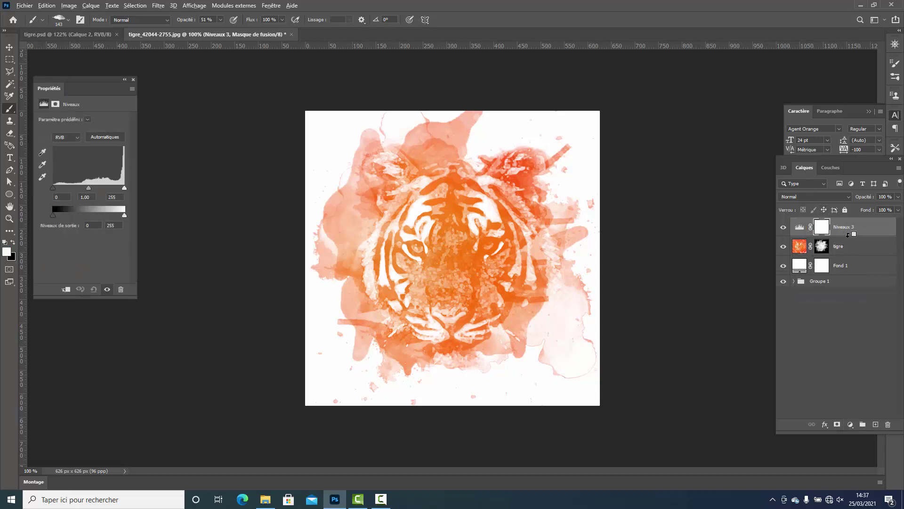
{"action": "left_click", "coordinate": [849, 234], "text": "alt"}
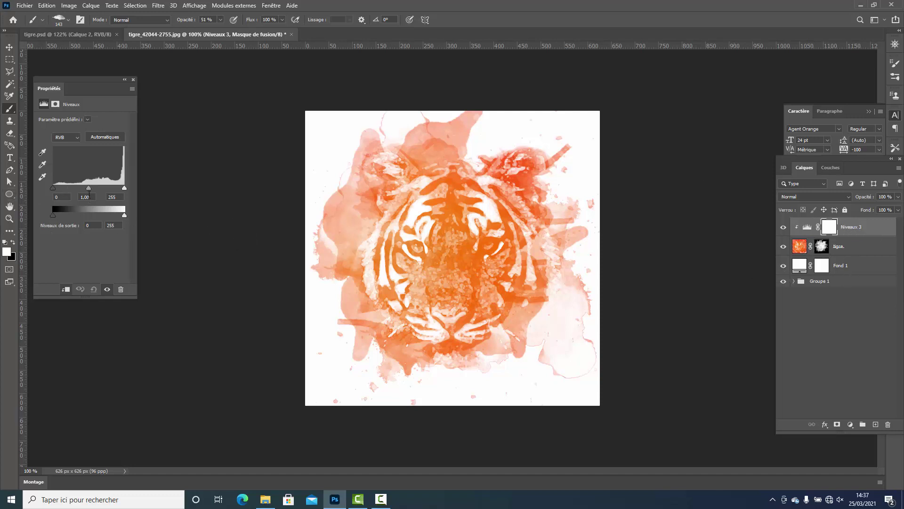
{"action": "left_click_drag", "start_coordinate": [88, 187], "coordinate": [59, 189]}
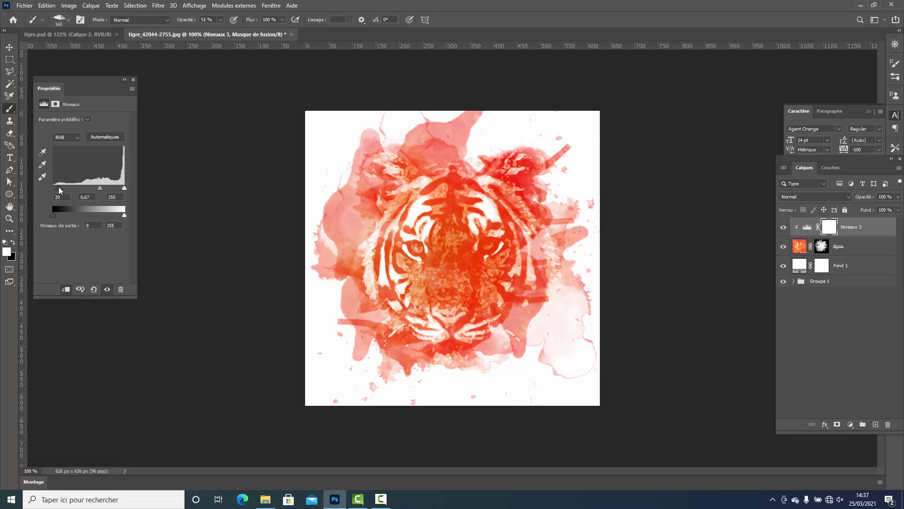